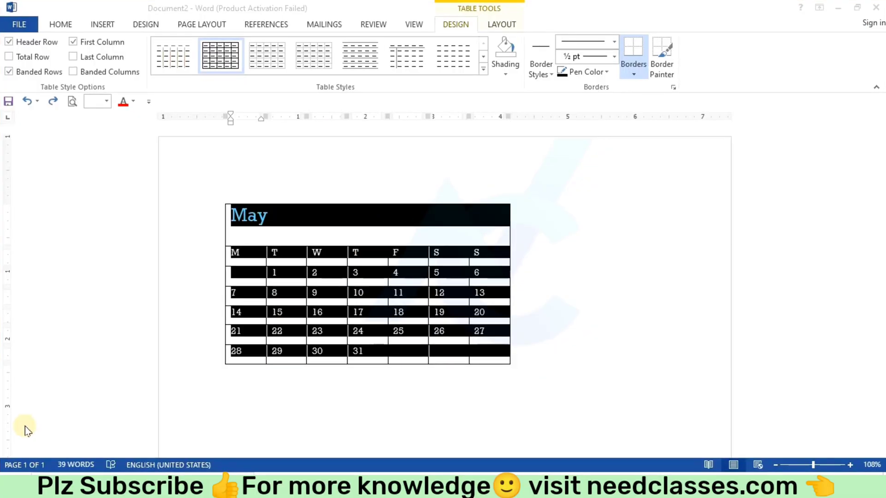
# Deselect the calendar table and create a new blank document from File > New
pyautogui.click(354, 314)
pyautogui.click(533, 277)
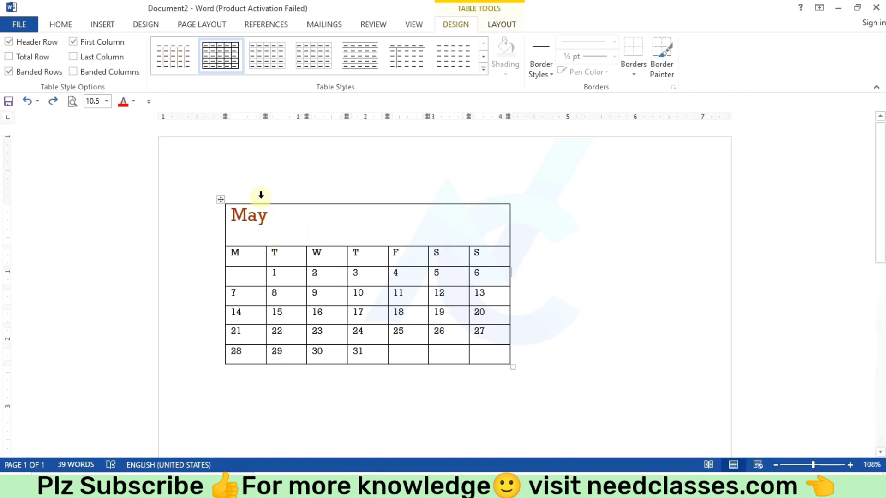
pyautogui.click(13, 28)
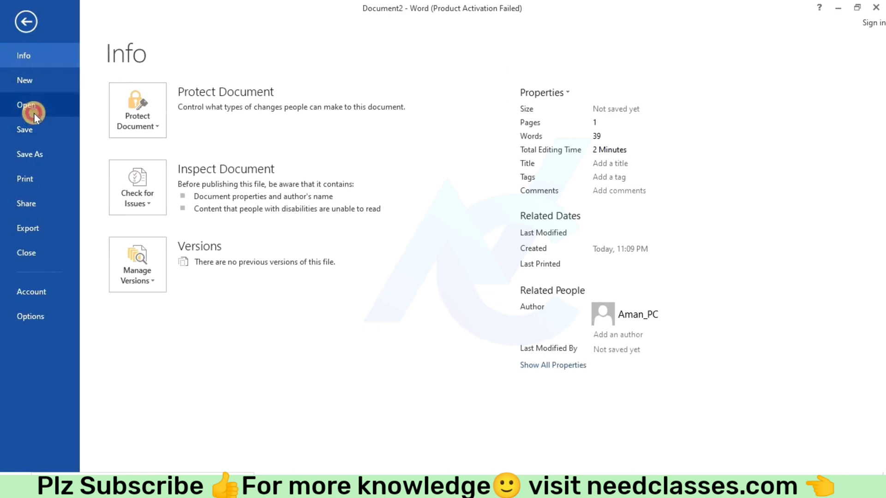
pyautogui.click(32, 110)
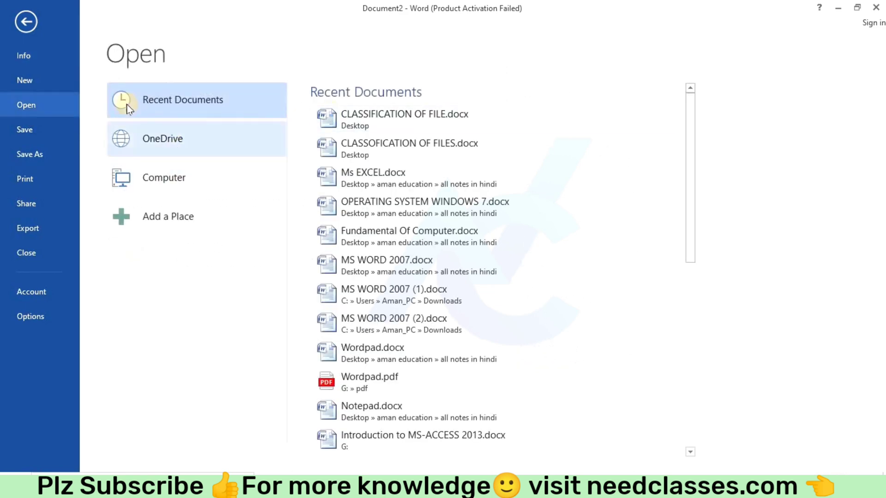
pyautogui.click(43, 80)
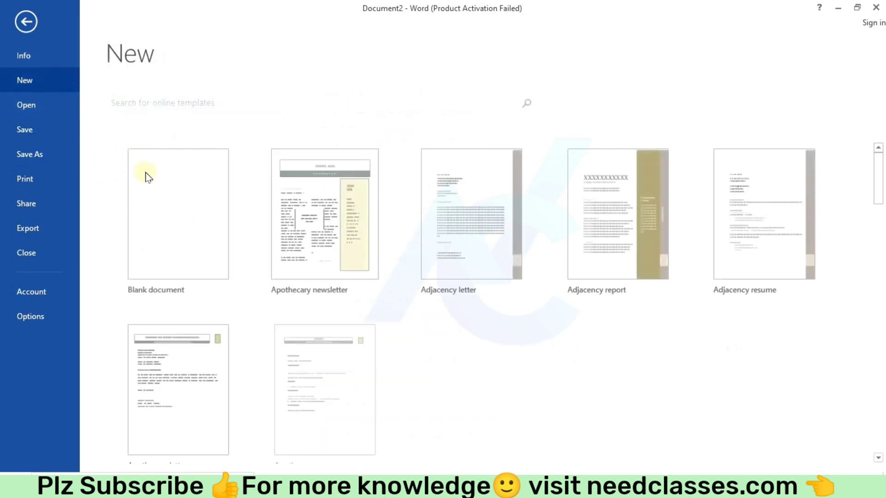
pyautogui.click(140, 190)
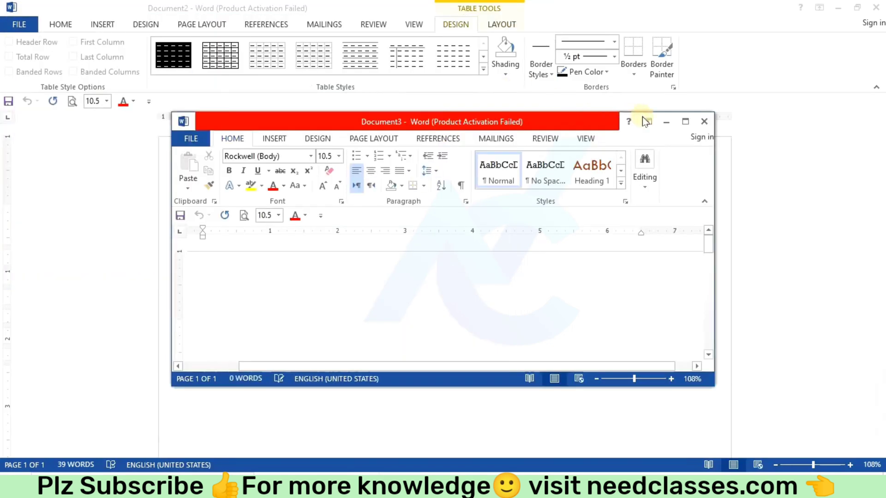
# Maximize and close the extra document, then undo the calendar table in Document2
pyautogui.click(684, 122)
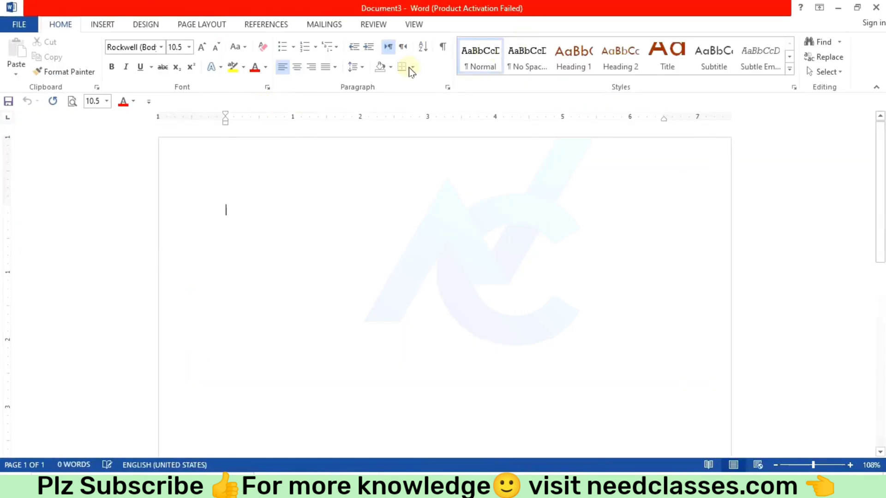
pyautogui.click(875, 6)
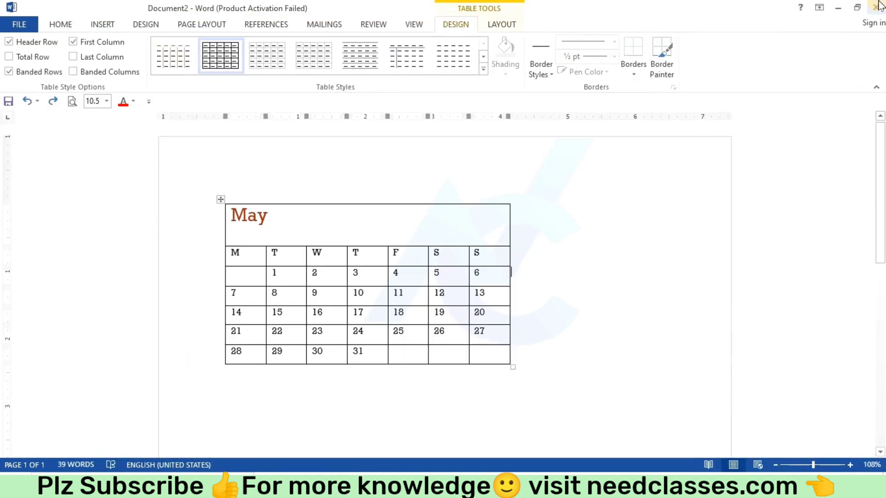
pyautogui.hotkey('ctrl', 'z')
pyautogui.hotkey('ctrl', 'z')
pyautogui.hotkey('ctrl', 'z')
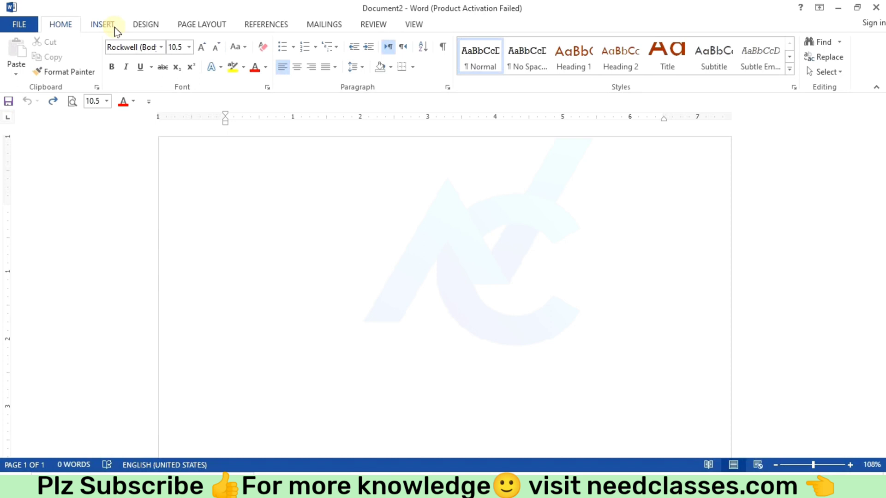
# Switch to the INSERT tab to reach the table and content commands
pyautogui.click(115, 27)
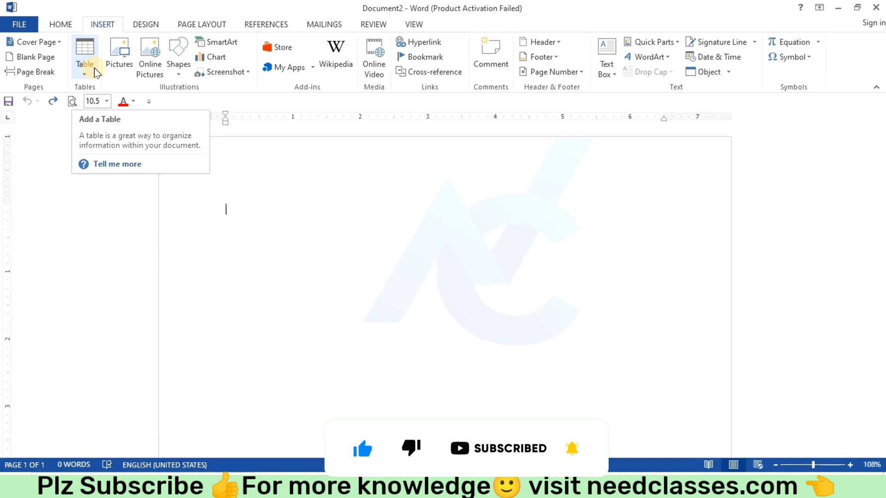
# Insert an empty 5-column by 4-row table from the Table grid
pyautogui.click(94, 68)
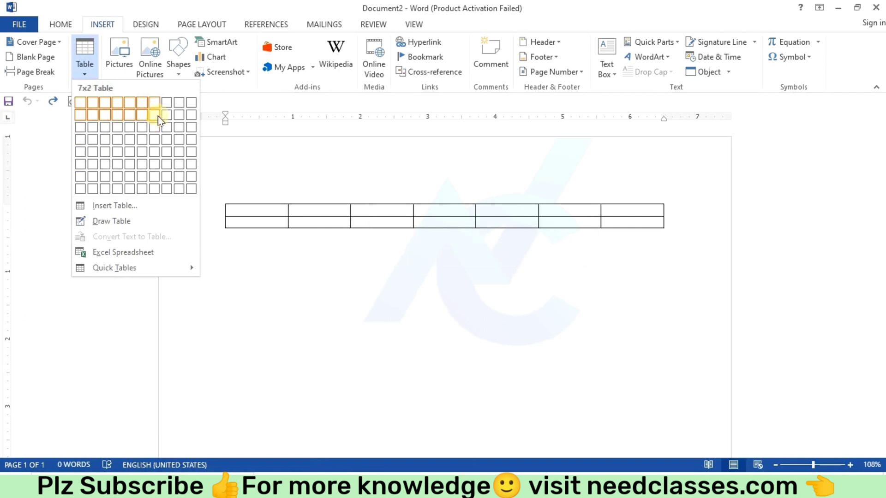
pyautogui.click(270, 217)
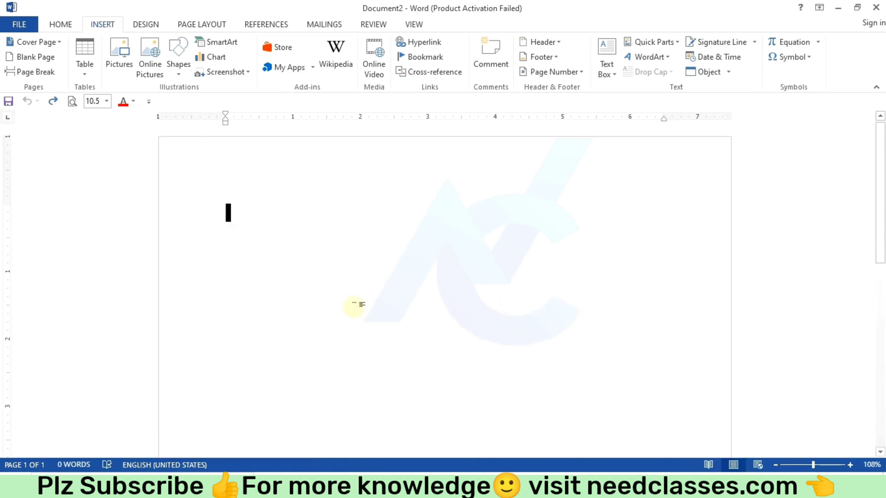
pyautogui.click(88, 61)
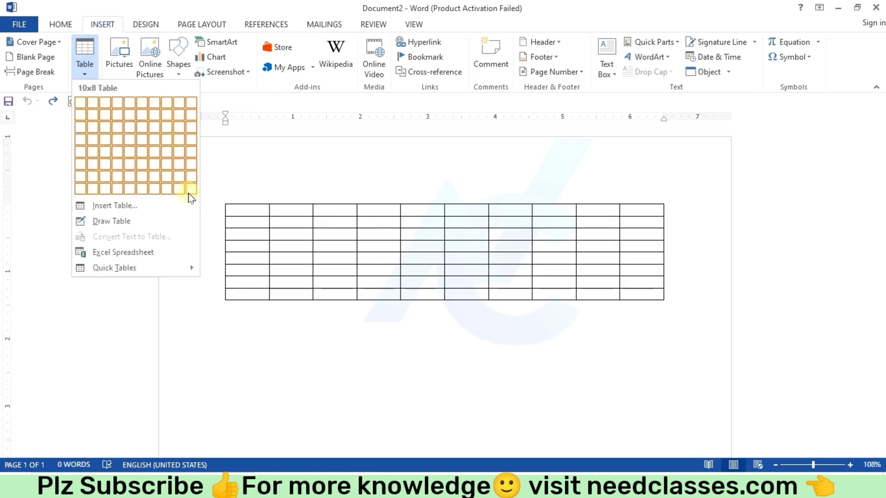
pyautogui.click(132, 137)
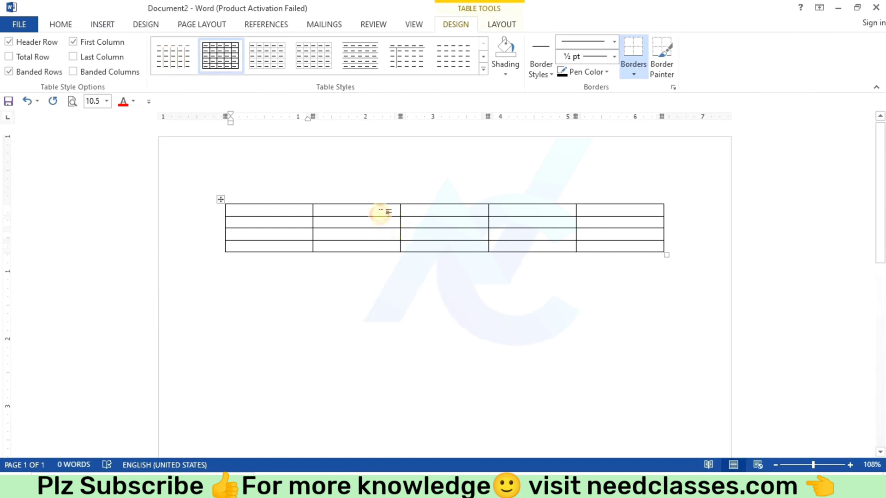
pyautogui.click(385, 211)
# Type the headers 'Sr. no.', 'student number' and 'roll no.' across the first row
pyautogui.click(429, 240)
pyautogui.click(495, 235)
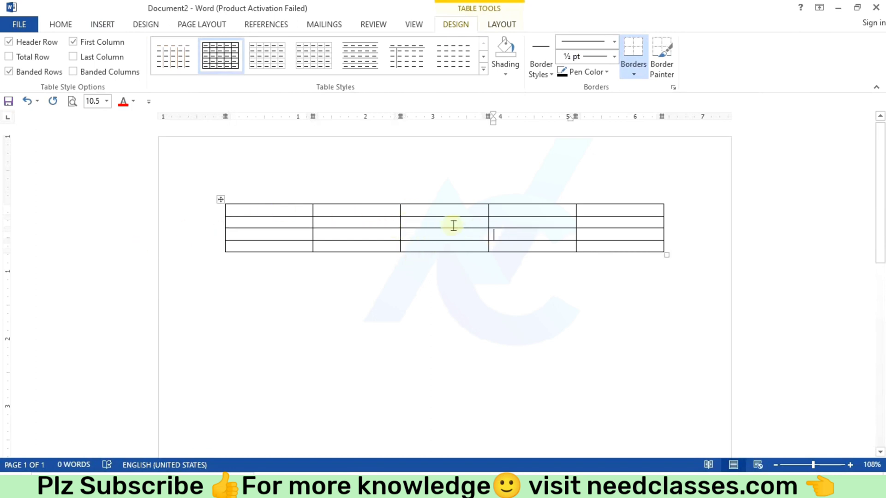
pyautogui.click(298, 211)
pyautogui.write('Sr')
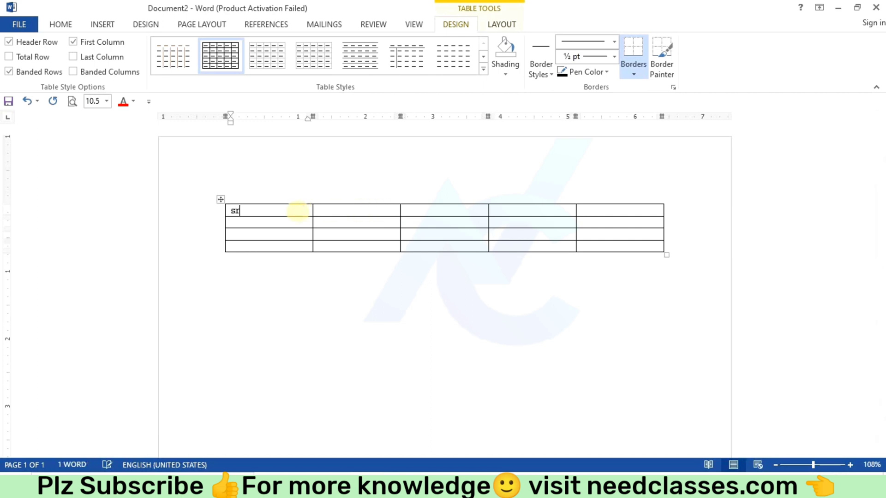
pyautogui.write('. no.')
pyautogui.press('Tab')
pyautogui.write('stud')
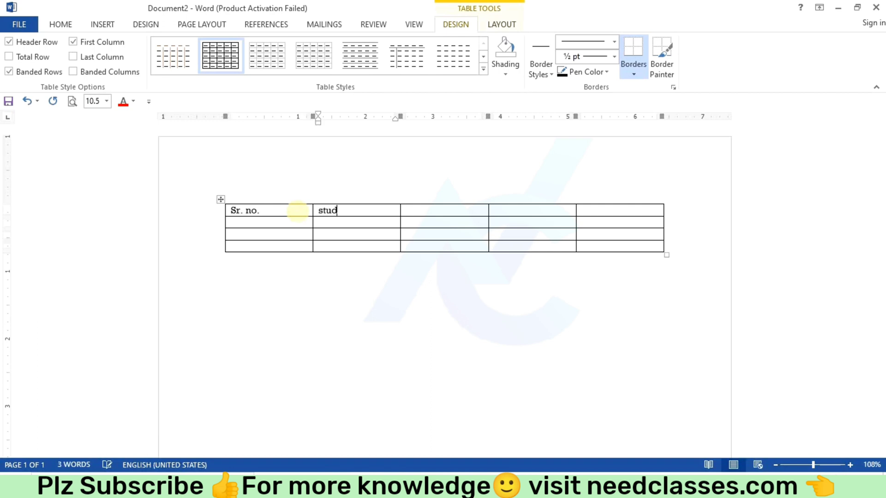
pyautogui.write('ent numbe')
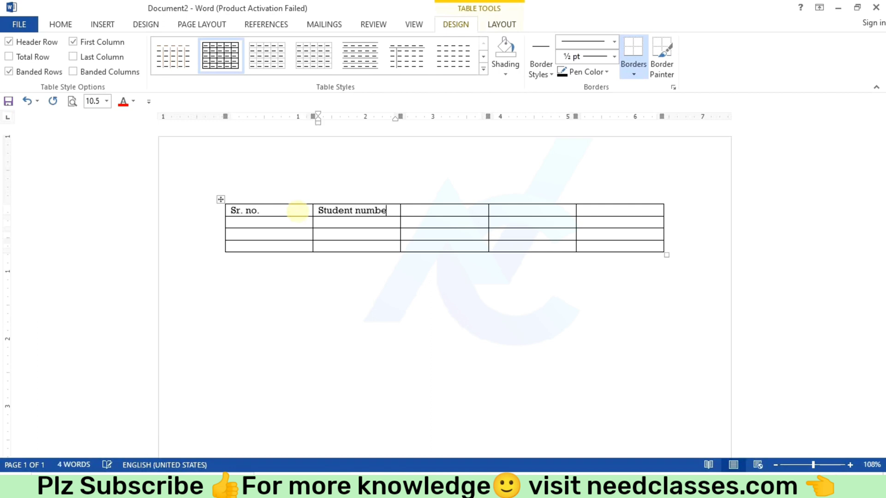
pyautogui.write('r')
pyautogui.press('Tab')
pyautogui.write('r')
pyautogui.write('oll no.')
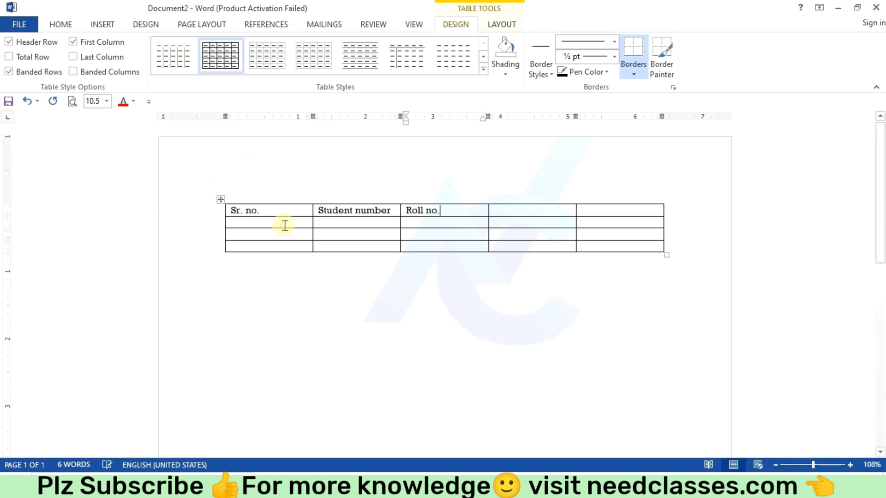
# Undo the 'student number' and 'roll no.' headings, keeping only 'Sr. no.'
pyautogui.click(284, 225)
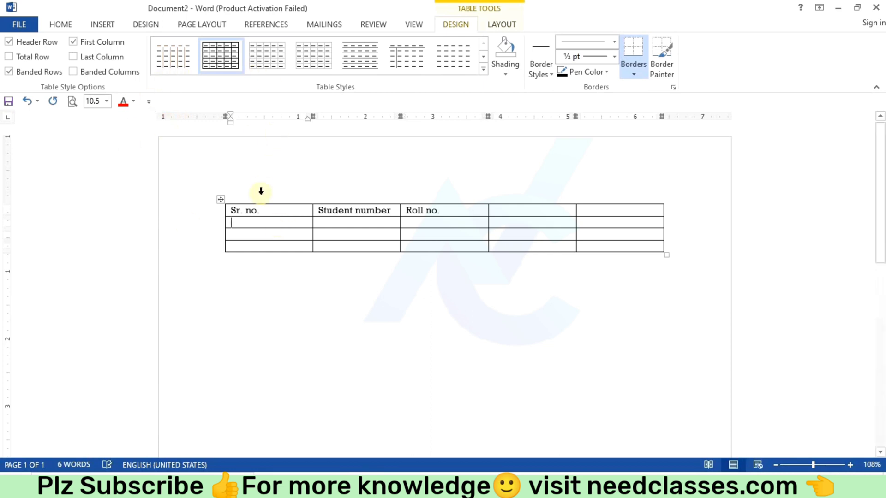
pyautogui.hotkey('ctrl', 'z')
pyautogui.hotkey('ctrl', 'z')
pyautogui.hotkey('ctrl', 'z')
pyautogui.hotkey('ctrl', 'z')
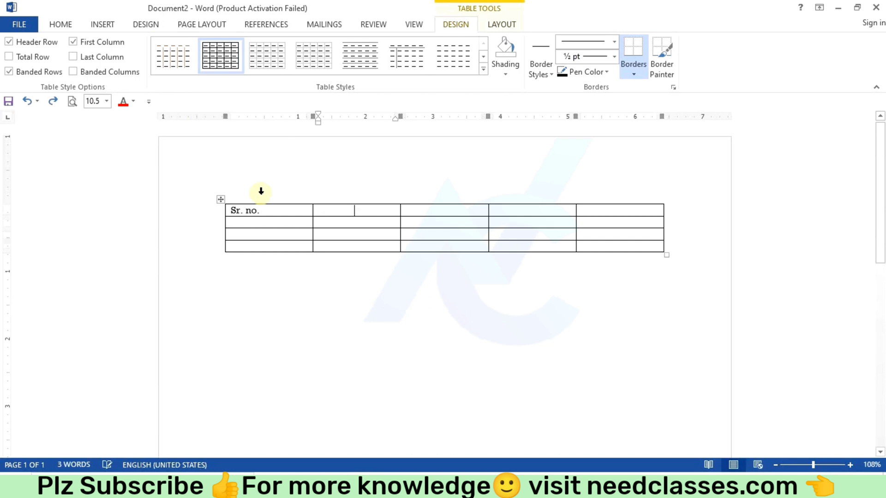
pyautogui.hotkey('ctrl', 'z')
pyautogui.hotkey('ctrl', 'z')
pyautogui.hotkey('ctrl', 'z')
pyautogui.hotkey('ctrl', 'z')
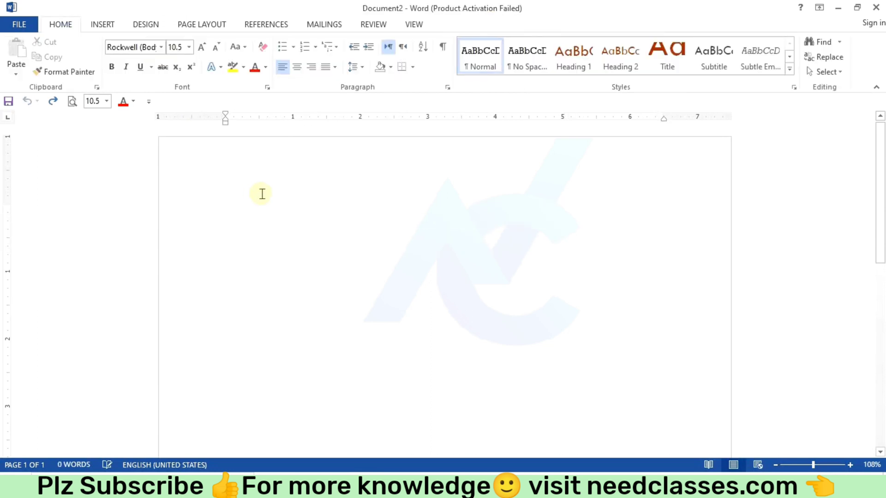
# Switch to Draw Table mode from Insert > Table
pyautogui.click(113, 29)
pyautogui.click(89, 54)
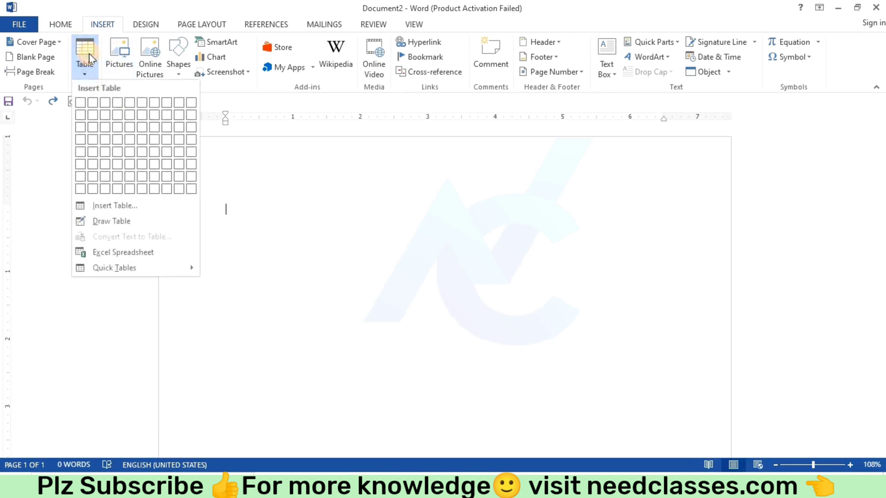
pyautogui.click(136, 223)
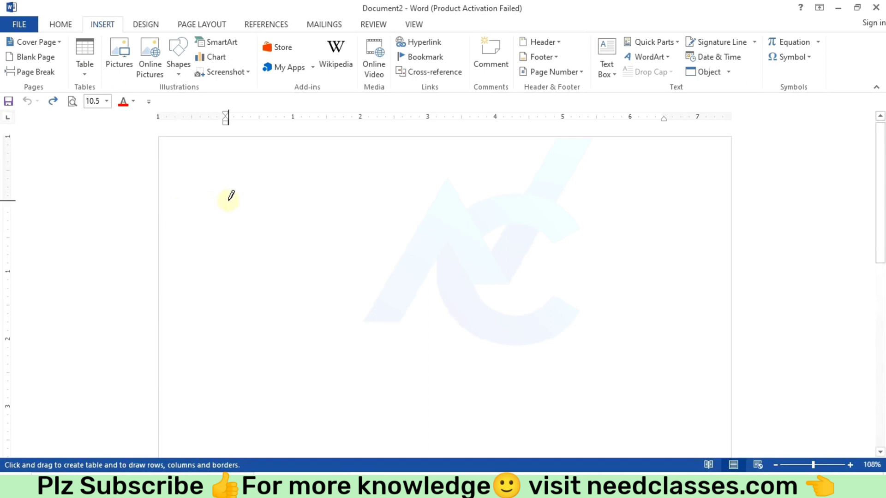
# Draw a table outline with row lines and a middle column line, then undo it
pyautogui.moveTo(228, 204); pyautogui.dragTo(696, 357)
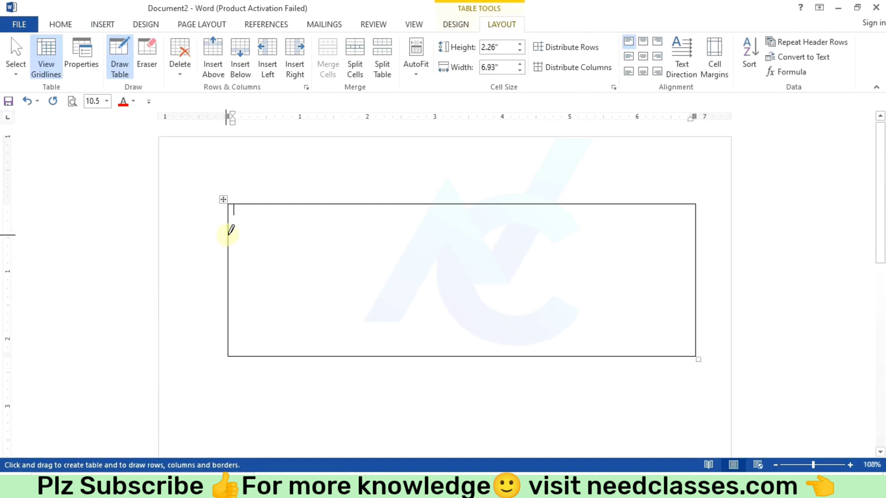
pyautogui.click(286, 234)
pyautogui.moveTo(287, 234); pyautogui.dragTo(697, 295)
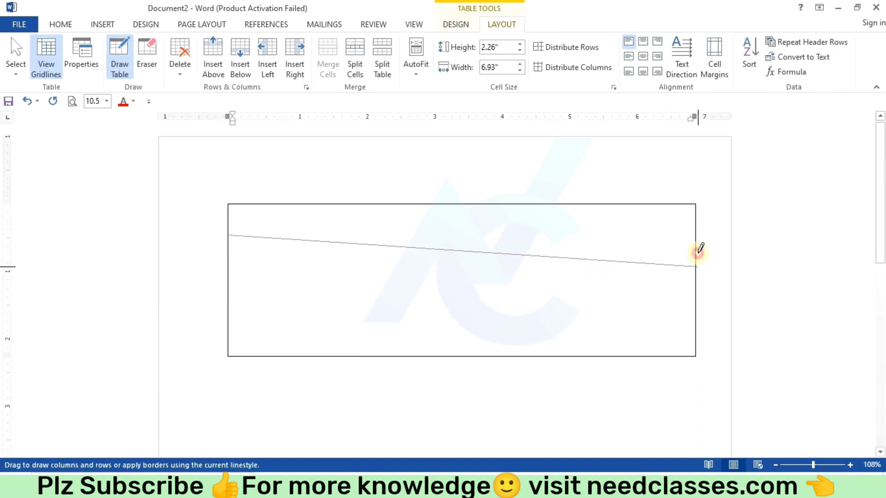
pyautogui.moveTo(697, 295)
pyautogui.mouseDown()
pyautogui.moveTo(700, 231)
pyautogui.moveTo(656, 235)
pyautogui.mouseUp()
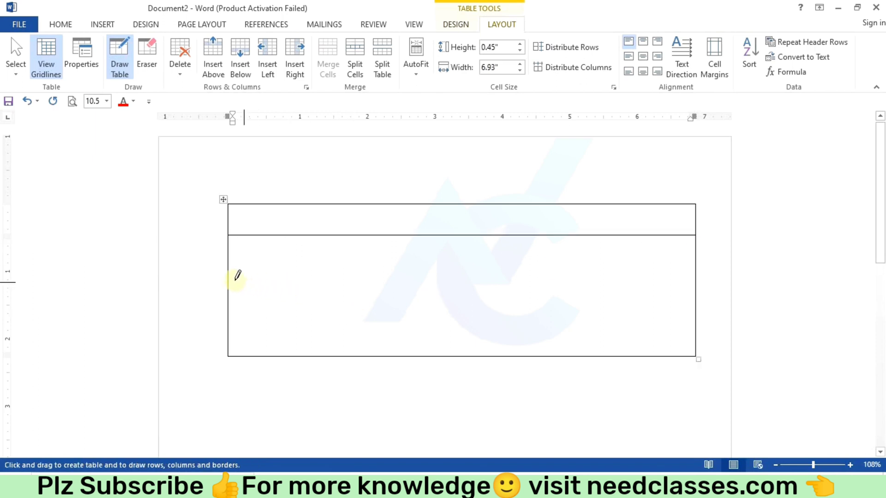
pyautogui.moveTo(229, 278); pyautogui.dragTo(678, 279)
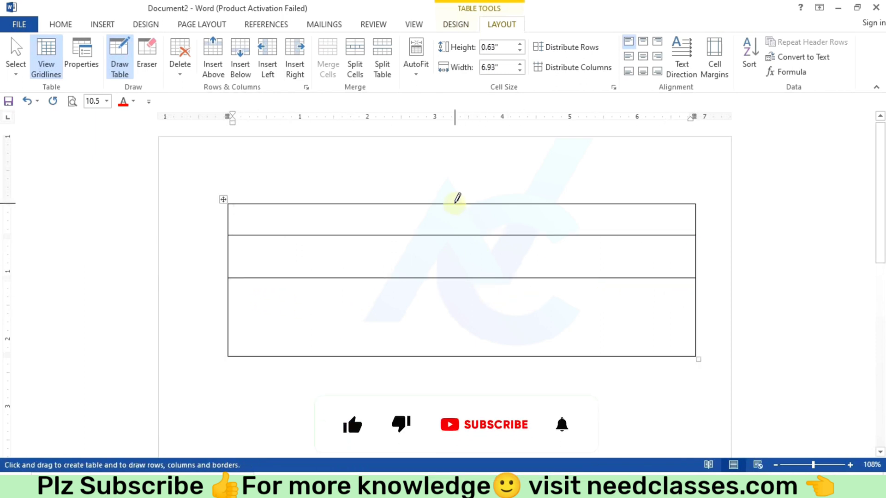
pyautogui.moveTo(455, 204); pyautogui.dragTo(457, 323)
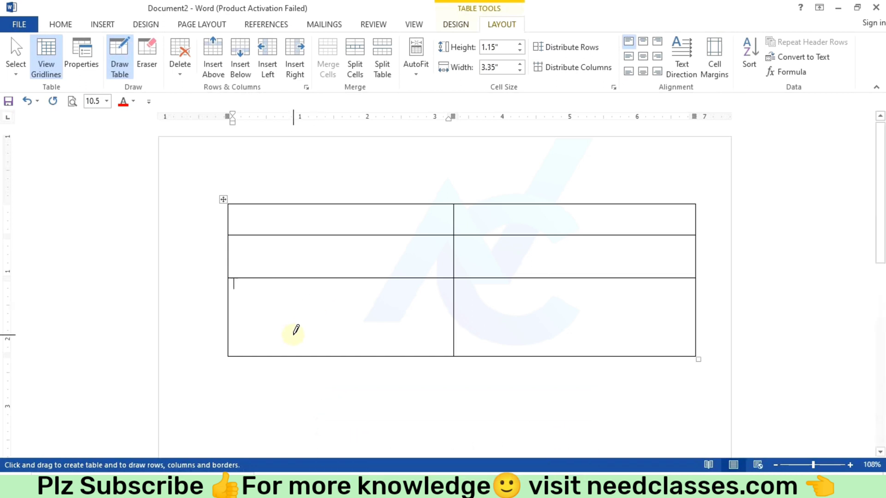
pyautogui.hotkey('ctrl', 'z')
pyautogui.hotkey('ctrl', 'z')
pyautogui.hotkey('ctrl', 'z')
pyautogui.hotkey('ctrl', 'z')
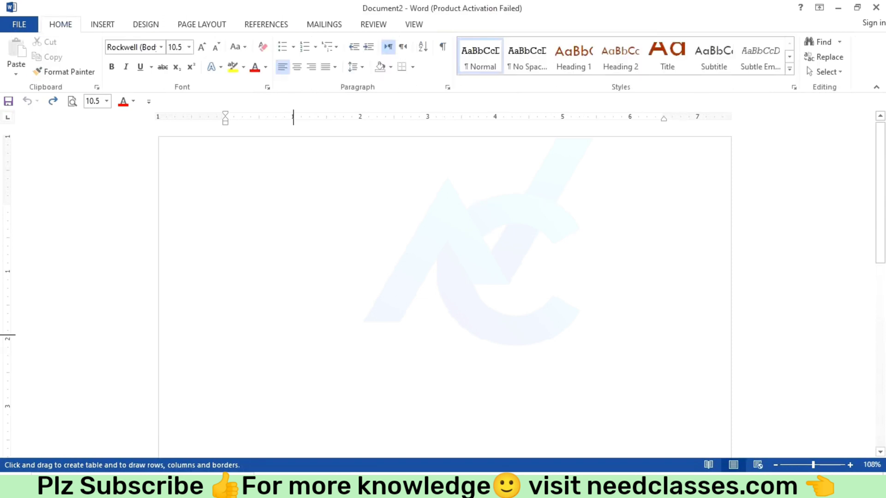
pyautogui.click(89, 23)
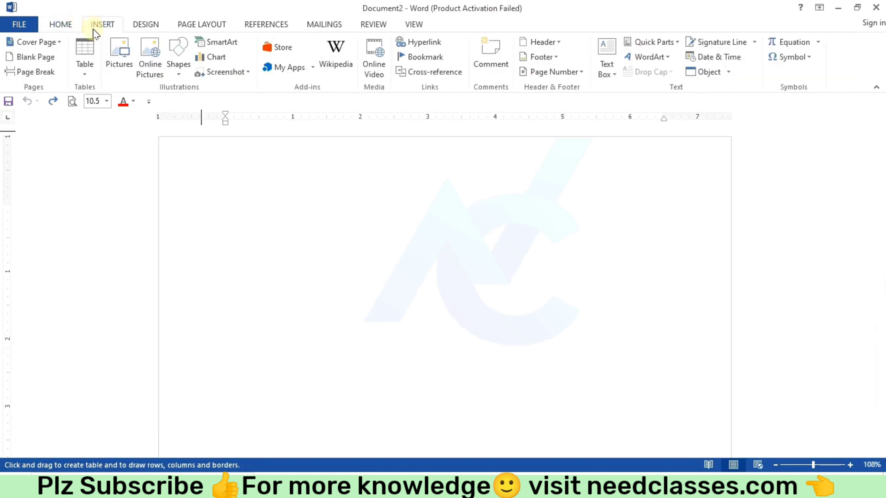
pyautogui.click(92, 65)
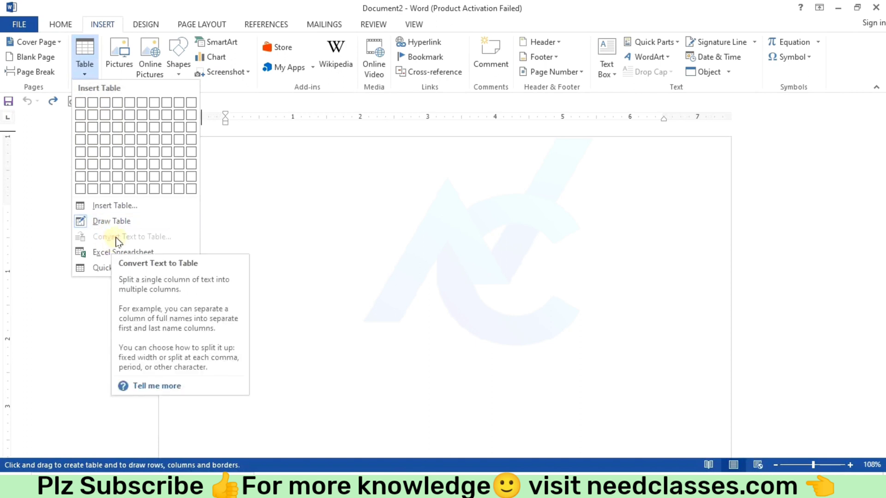
pyautogui.click(346, 224)
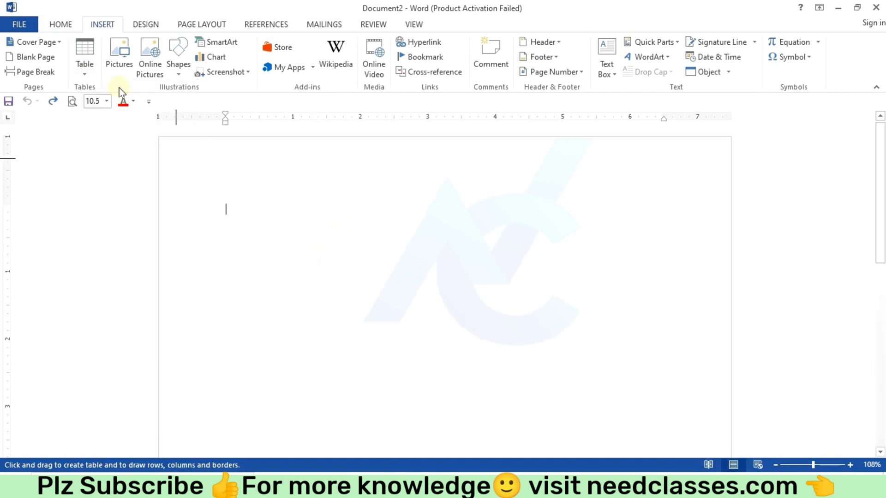
pyautogui.click(82, 74)
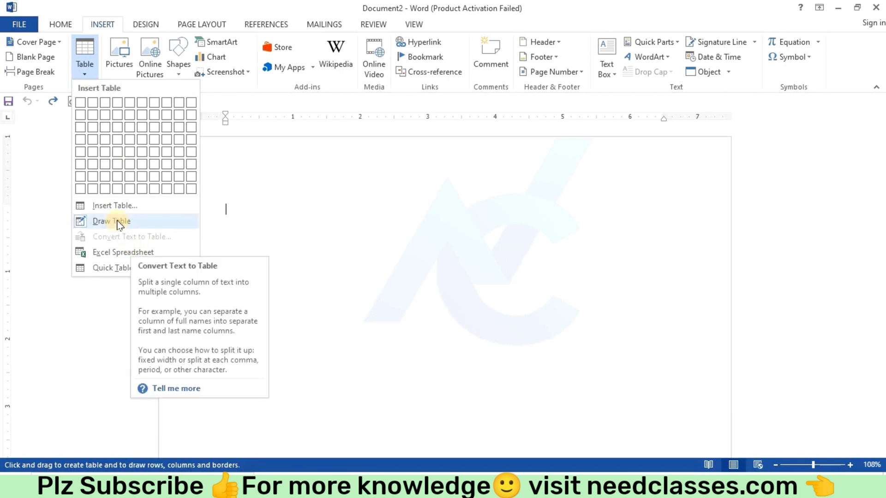
# Insert a table with 10 columns and 4 rows via the Insert Table dialog
pyautogui.click(147, 206)
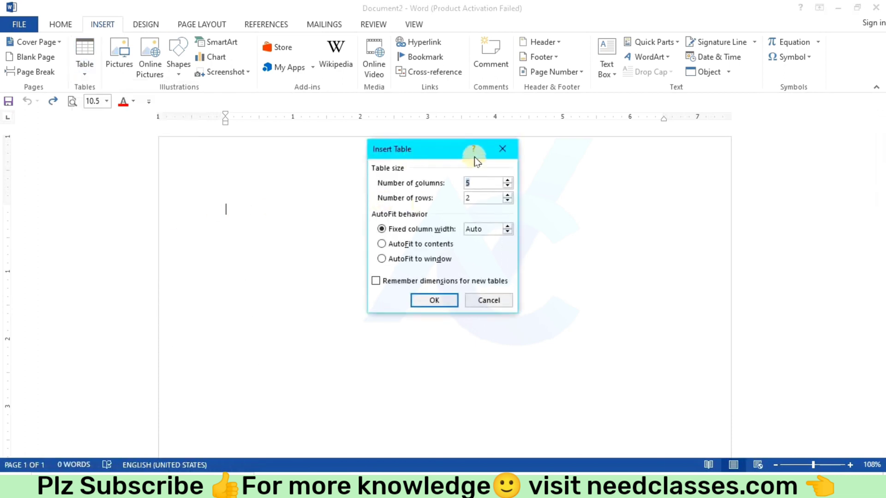
pyautogui.click(502, 149)
pyautogui.click(92, 73)
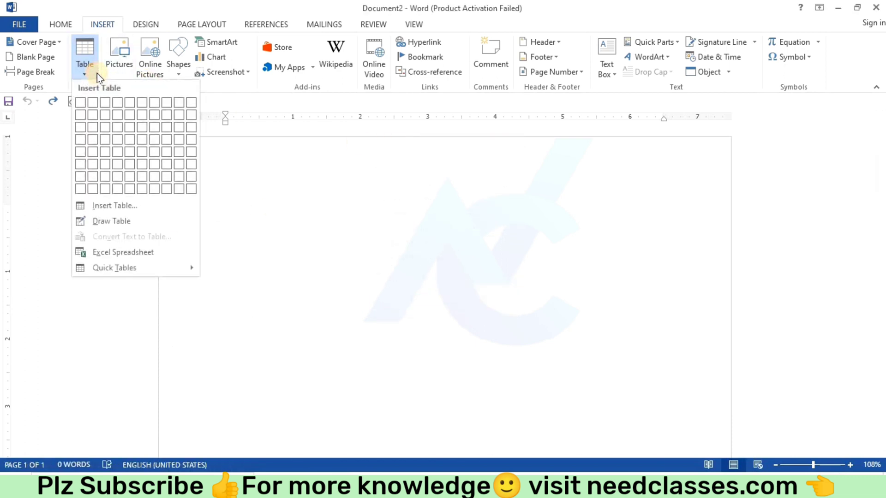
pyautogui.click(137, 206)
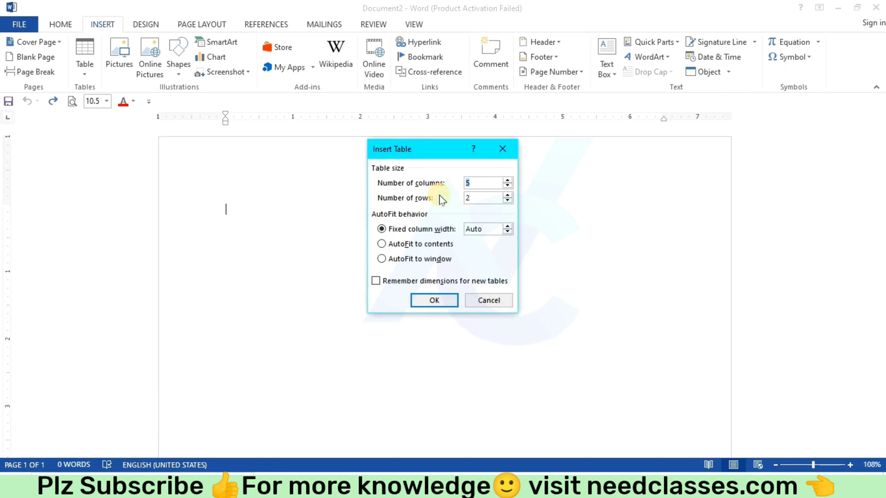
pyautogui.click(478, 180)
pyautogui.press('BackSpace')
pyautogui.write('10')
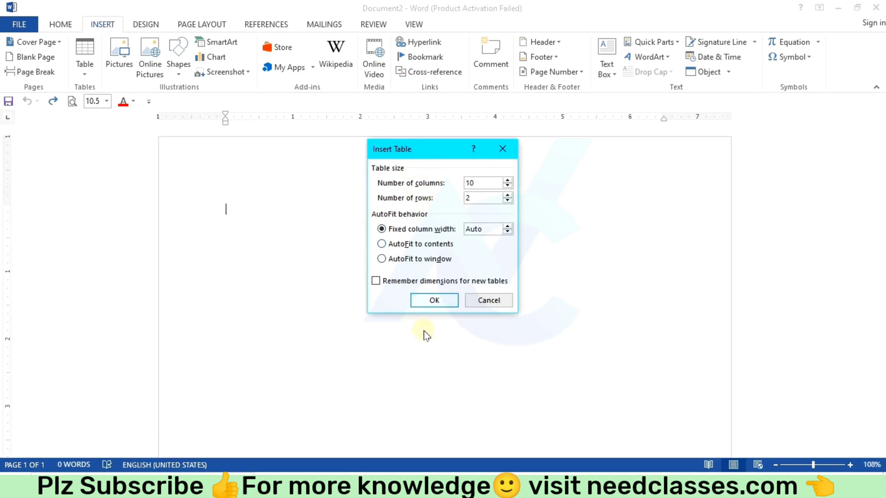
pyautogui.click(488, 195)
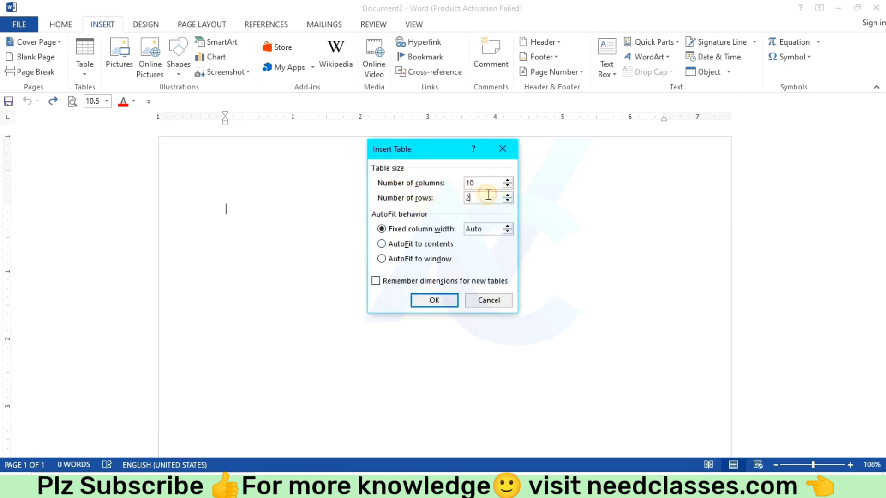
pyautogui.press('BackSpace')
pyautogui.write('4')
pyautogui.click(430, 303)
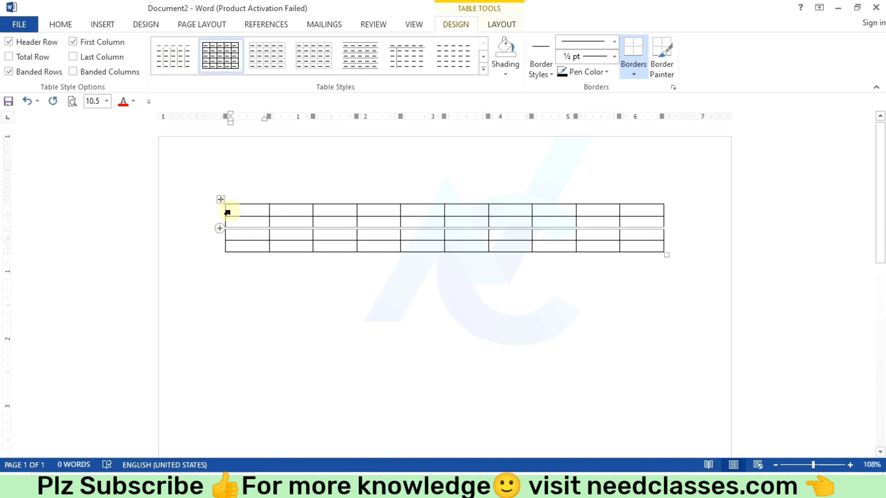
# Select the first column's top cells, the top row, and the first column in turn
pyautogui.moveTo(234, 207); pyautogui.dragTo(236, 249)
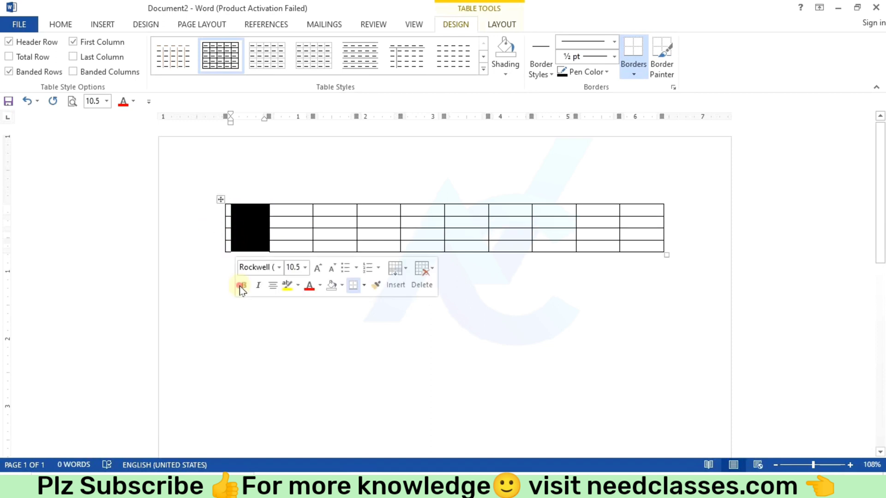
pyautogui.moveTo(239, 208); pyautogui.dragTo(630, 196)
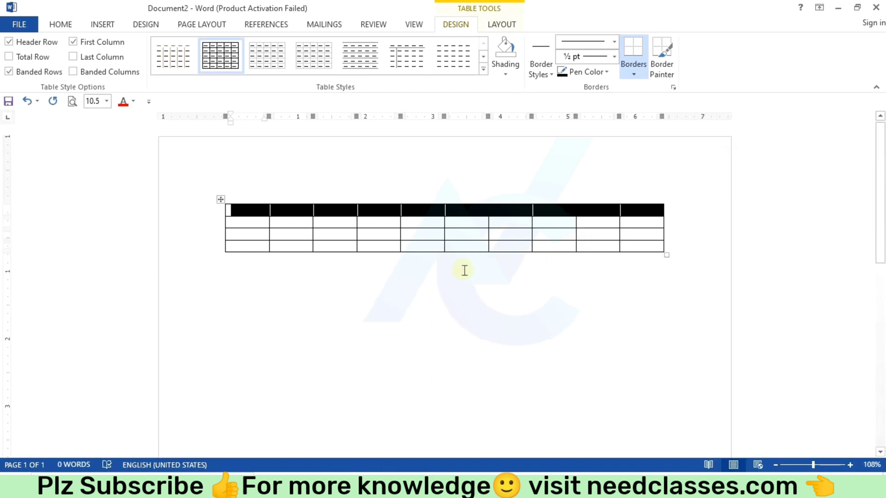
pyautogui.click(307, 257)
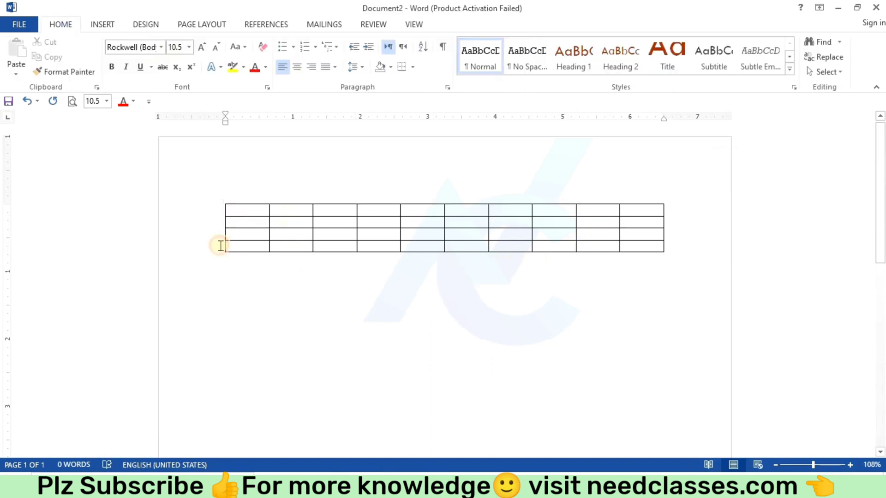
pyautogui.moveTo(222, 245); pyautogui.dragTo(227, 272)
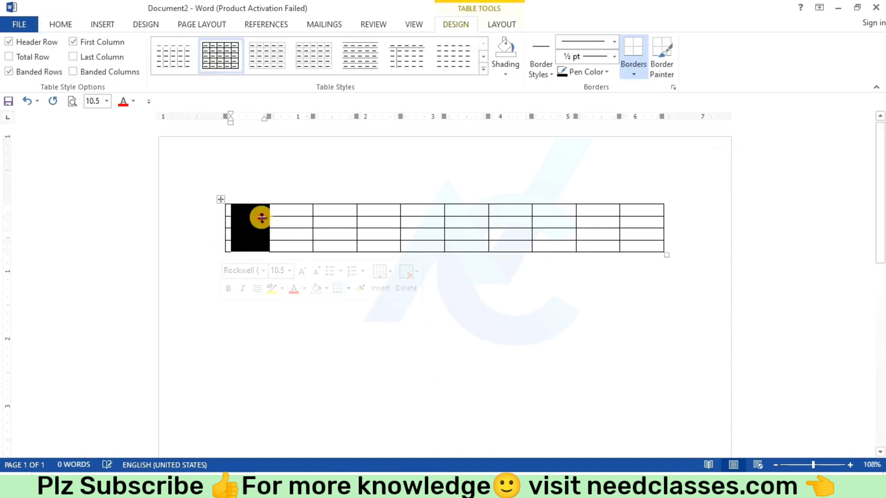
pyautogui.moveTo(234, 228); pyautogui.dragTo(249, 200)
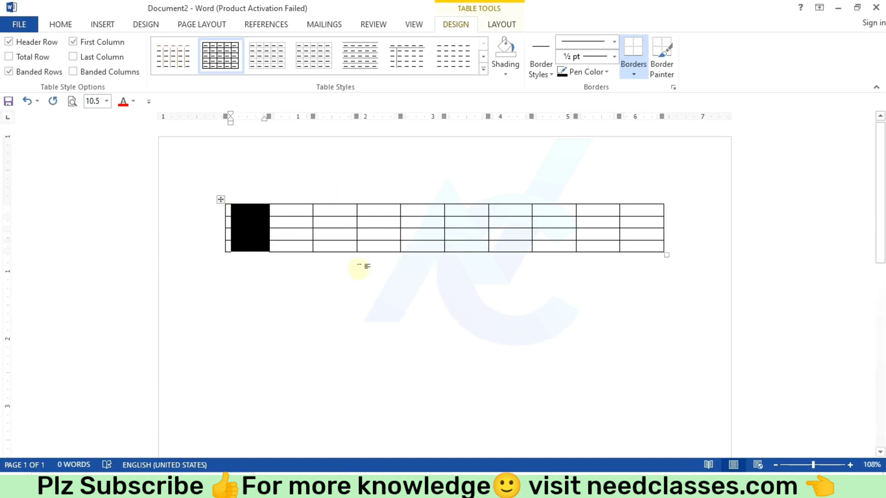
pyautogui.click(348, 247)
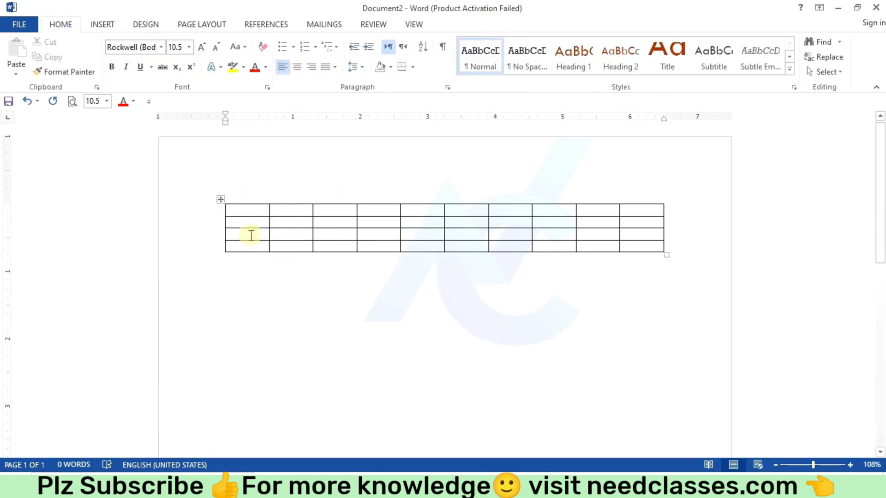
# Leave the Save As page without saving and undo the 10-by-4 table
pyautogui.hotkey('ctrl', 's')
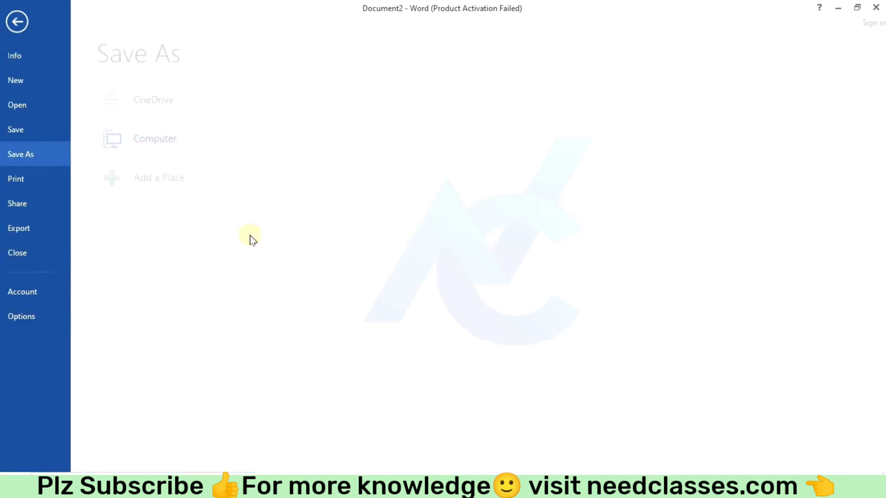
pyautogui.click(24, 20)
pyautogui.hotkey('ctrl', 'z')
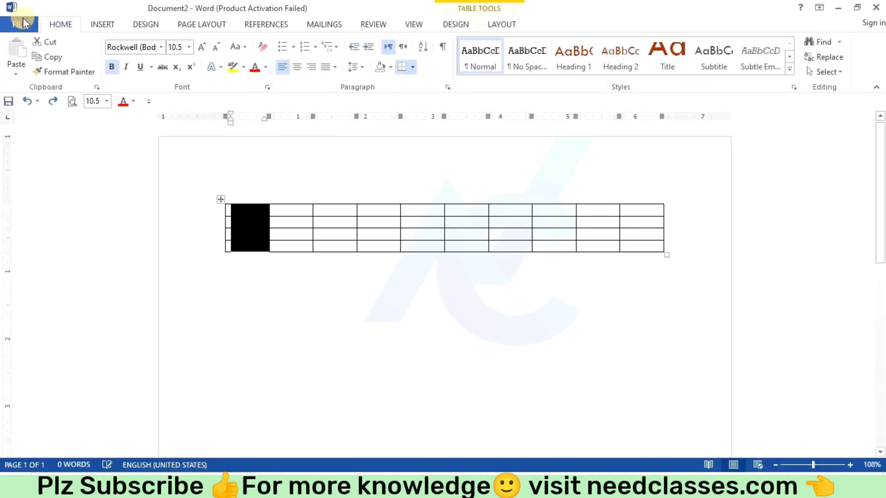
pyautogui.hotkey('ctrl', 'z')
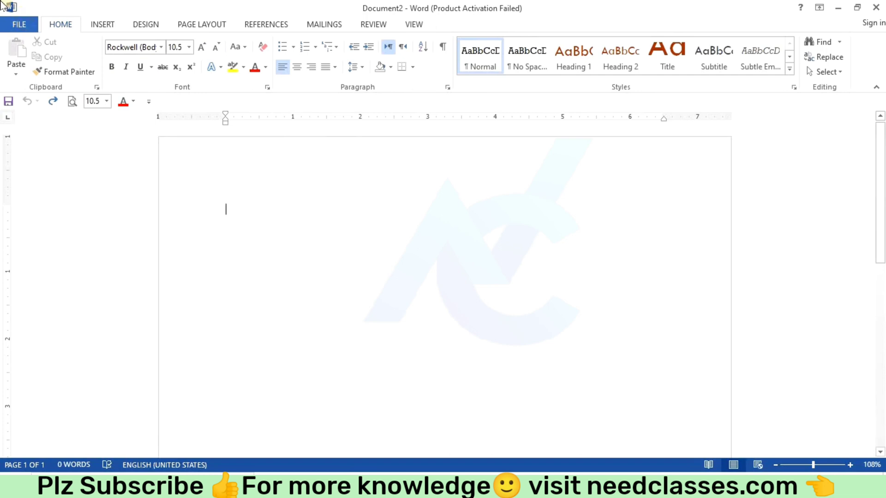
# Type the names 'Aman', 'bham' and 'opak' on one line and select the line
pyautogui.click(103, 26)
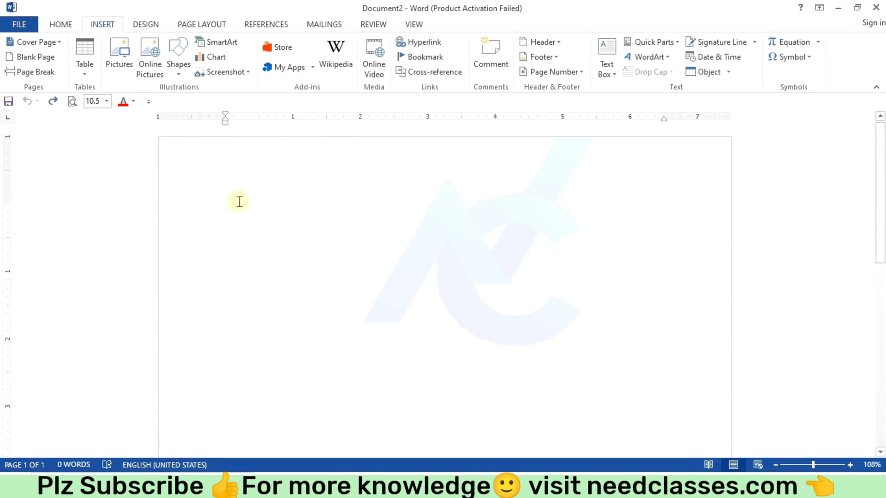
pyautogui.write('Aman ')
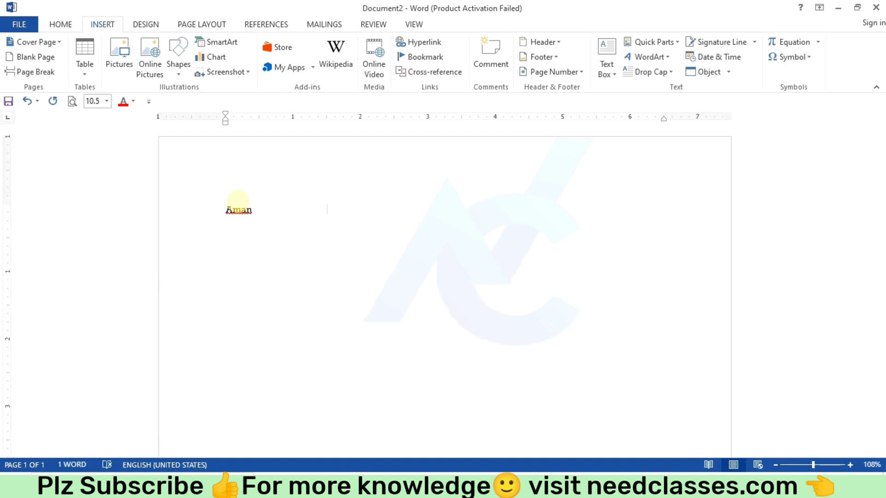
pyautogui.write('bham ')
pyautogui.write('o')
pyautogui.write('pak')
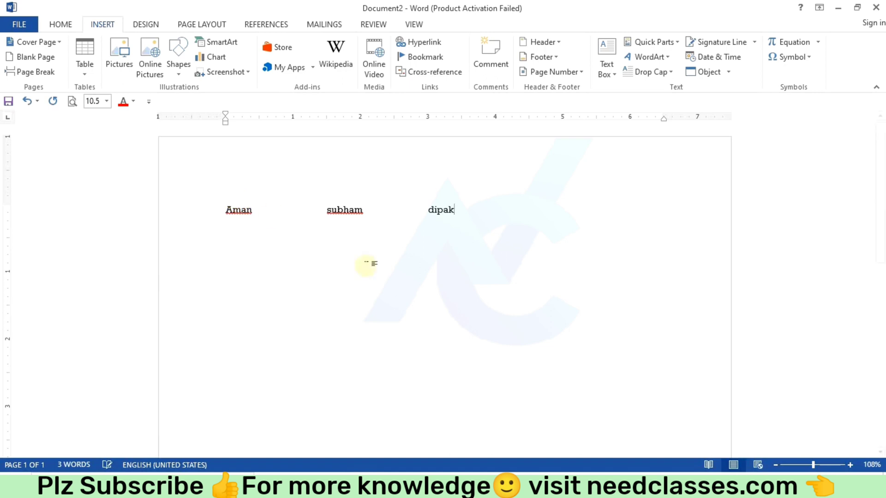
pyautogui.click(390, 272)
pyautogui.moveTo(454, 210); pyautogui.dragTo(225, 210)
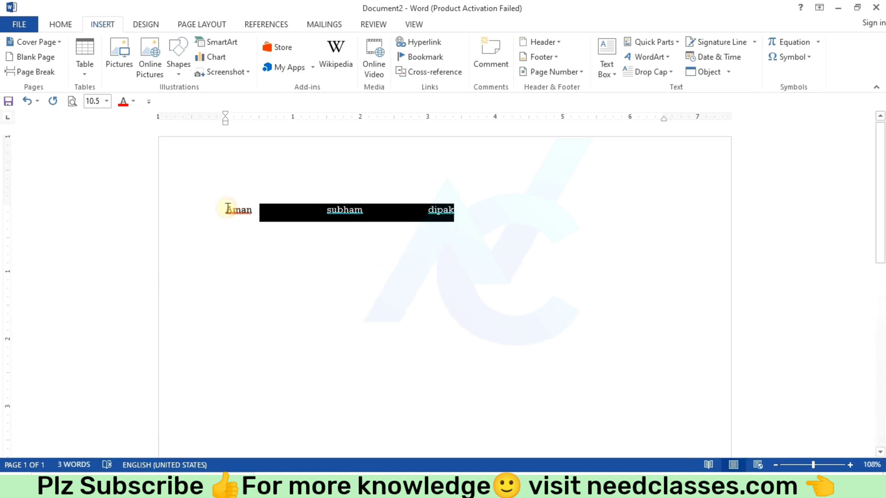
pyautogui.click(248, 258)
pyautogui.moveTo(479, 215); pyautogui.dragTo(224, 213)
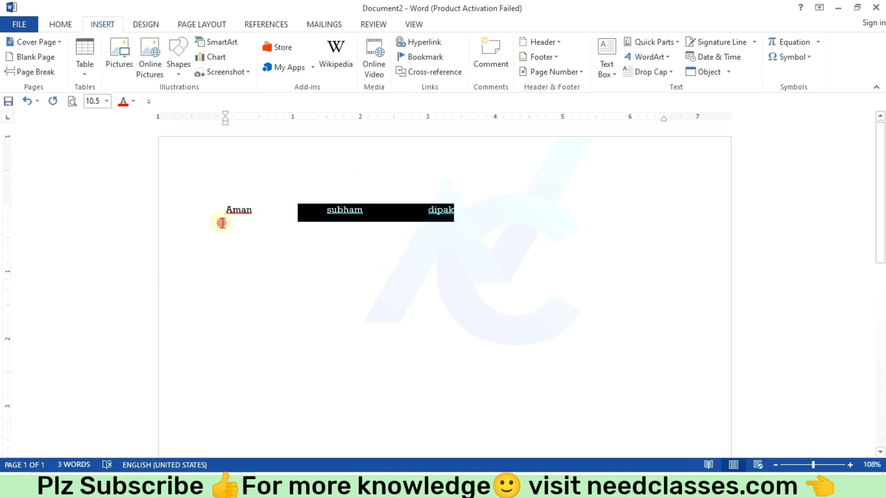
pyautogui.click(84, 66)
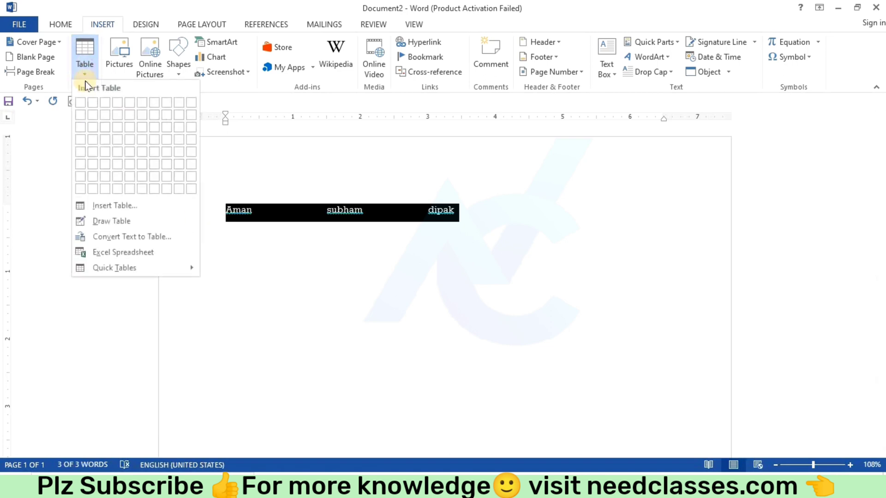
pyautogui.click(117, 237)
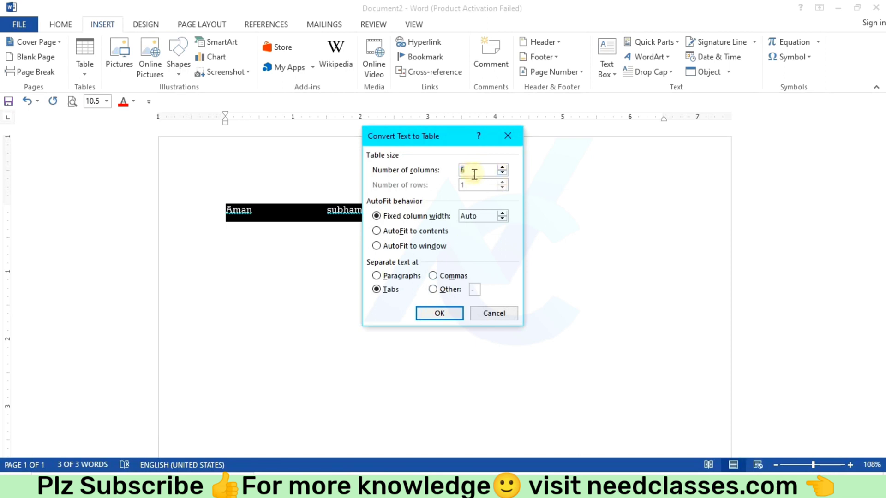
pyautogui.click(439, 313)
pyautogui.moveTo(443, 211)
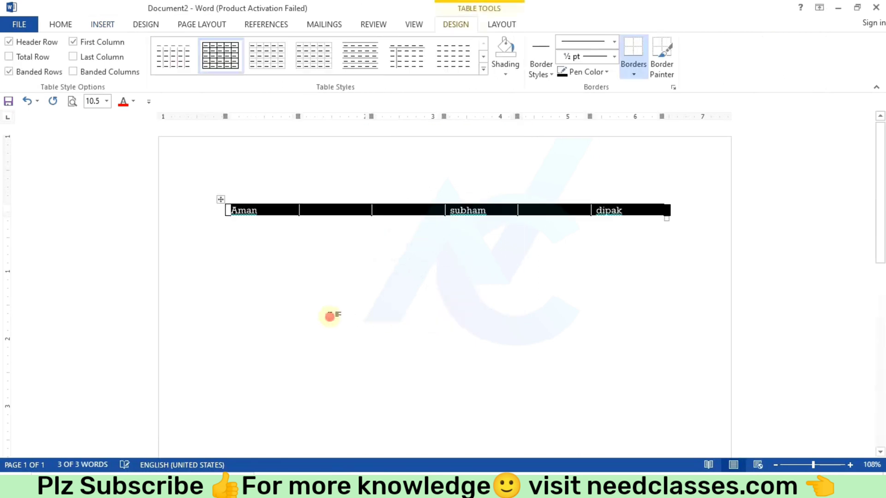
pyautogui.click(255, 257)
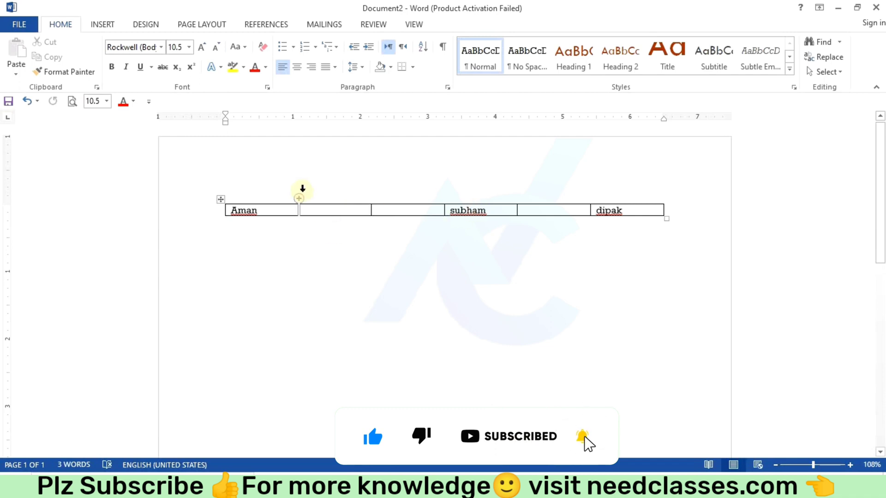
# Undo the text-to-table conversion and embed an Excel worksheet via Insert > Table
pyautogui.hotkey('ctrl', 'z')
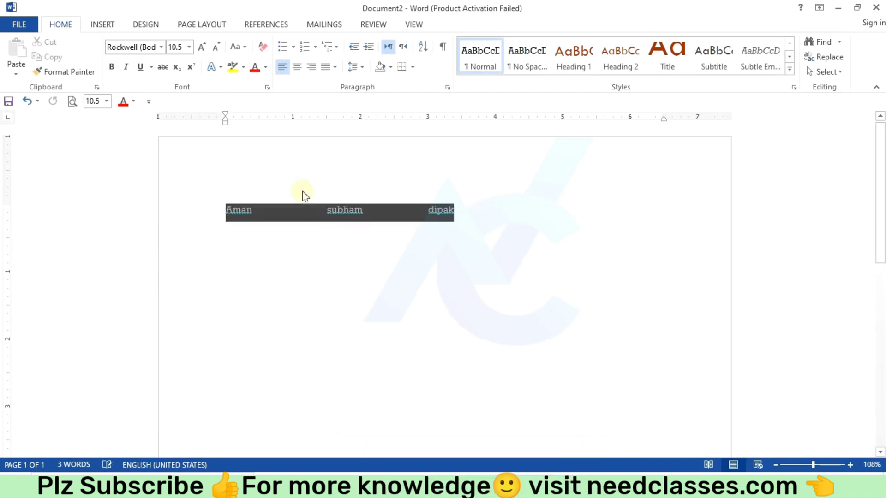
pyautogui.hotkey('ctrl', 'z')
pyautogui.hotkey('ctrl', 'z')
pyautogui.hotkey('ctrl', 'z')
pyautogui.hotkey('ctrl', 'z')
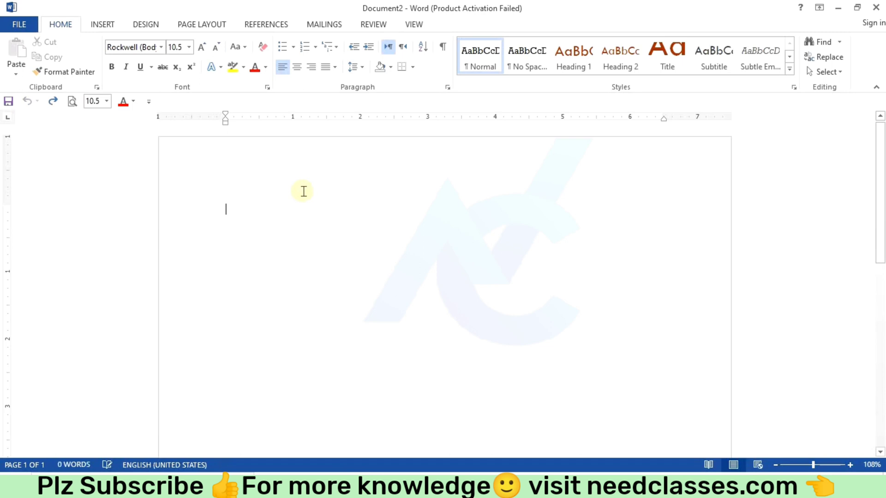
pyautogui.click(94, 25)
pyautogui.click(79, 82)
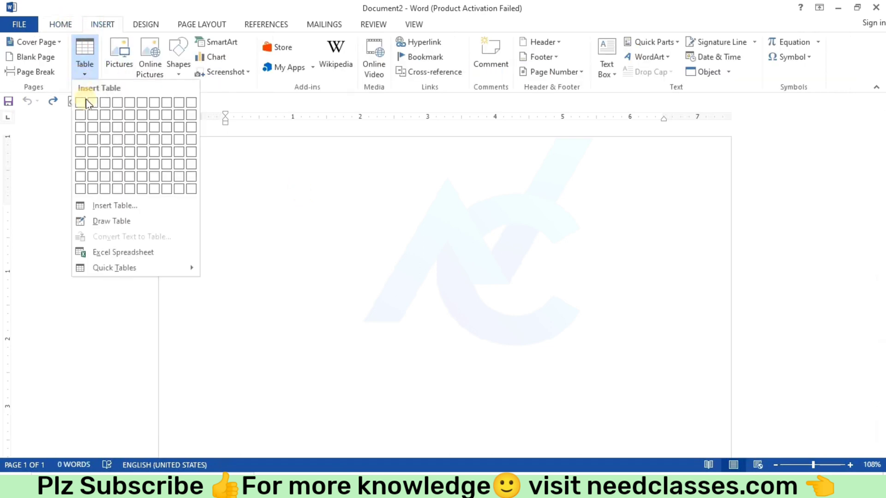
pyautogui.click(121, 253)
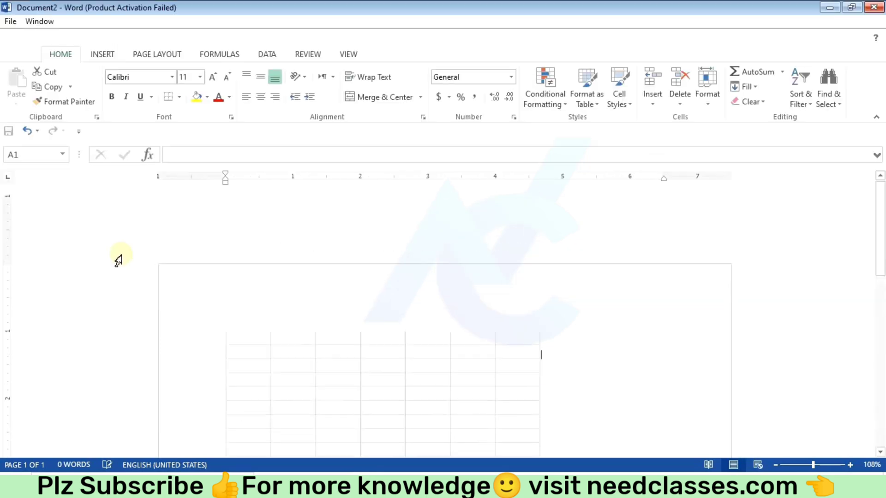
# Dismiss the activation warning, select A1:D6 then B4, and exit the embedded sheet
pyautogui.click(574, 365)
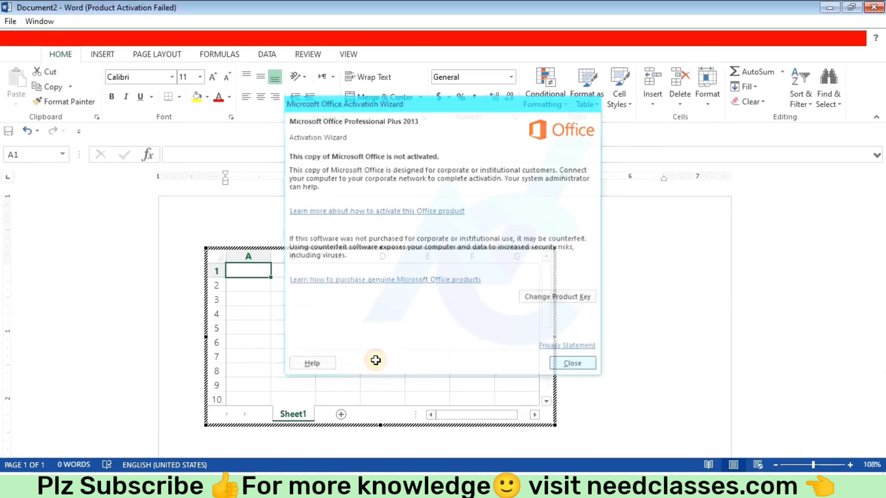
pyautogui.moveTo(259, 273); pyautogui.dragTo(393, 336)
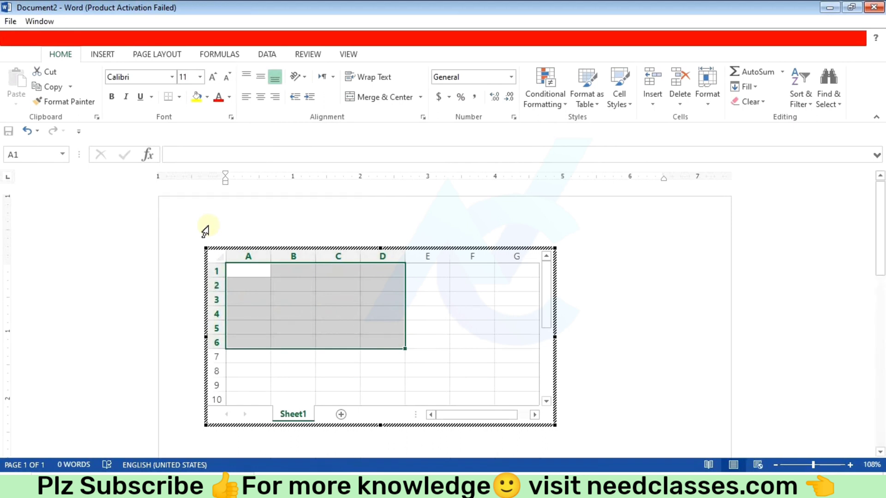
pyautogui.click(304, 311)
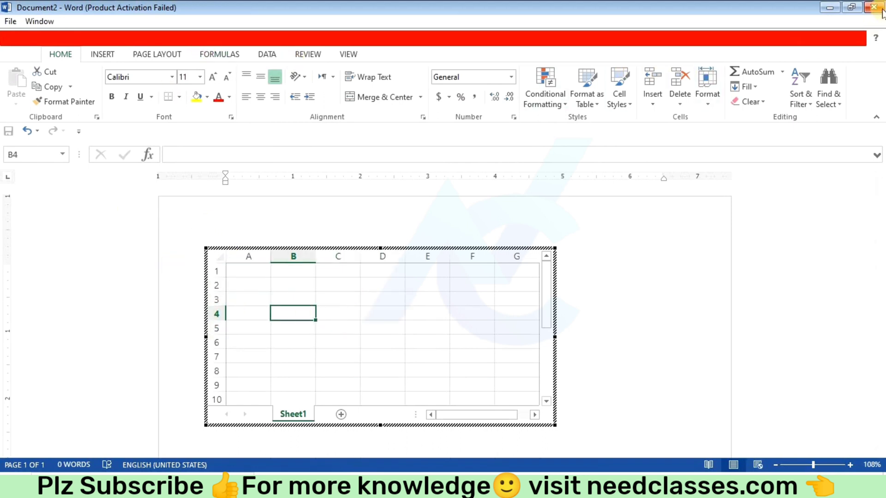
pyautogui.click(424, 305)
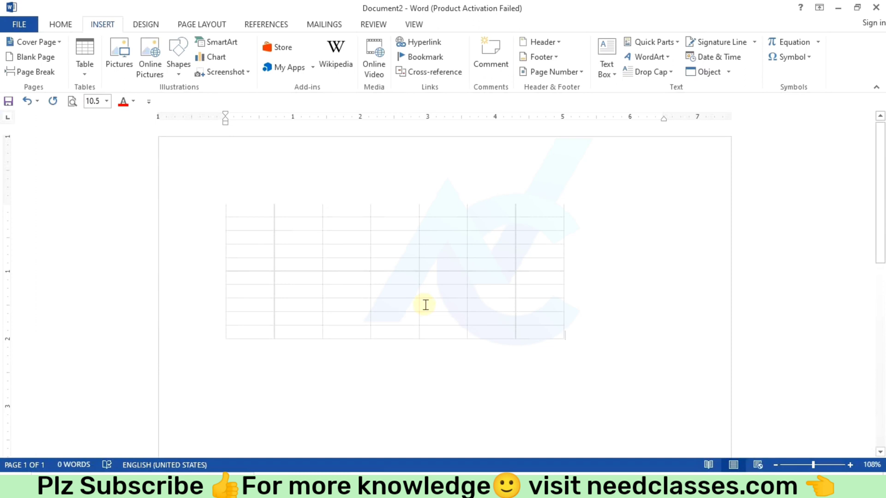
# Replace the spreadsheet with the 'With Subheads 1' quick table and scroll through it
pyautogui.hotkey('ctrl', 'z')
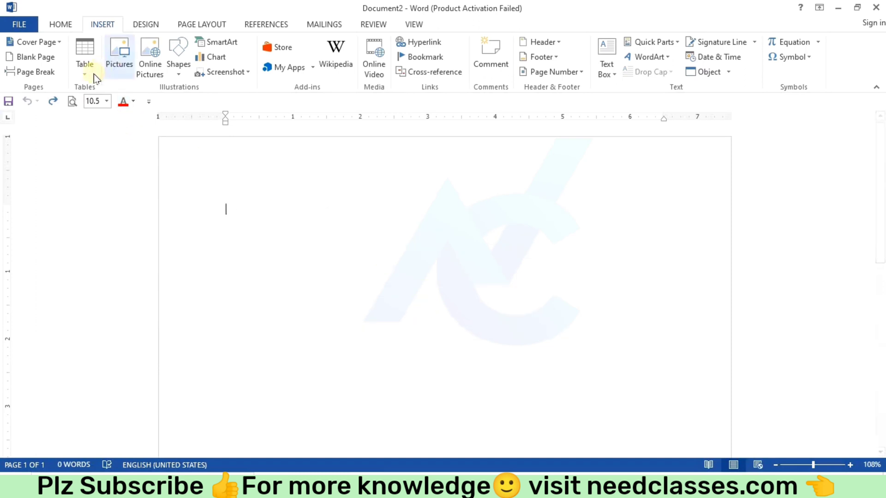
pyautogui.click(87, 77)
pyautogui.moveTo(115, 267)
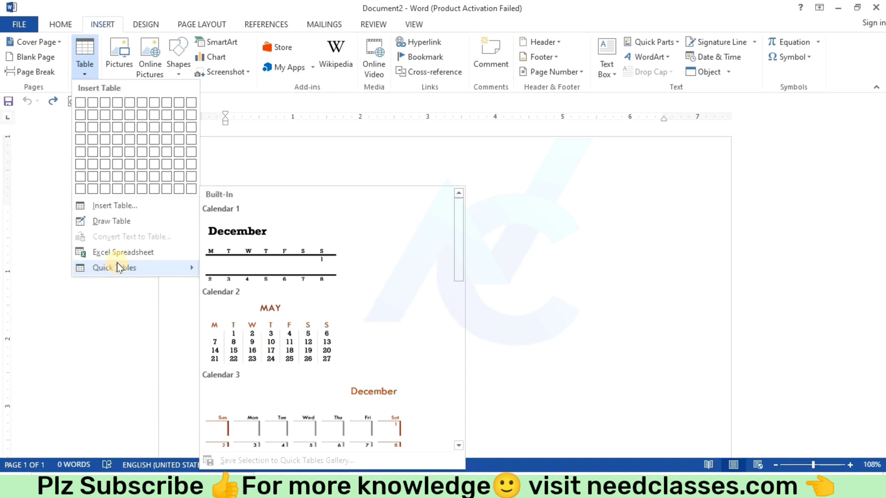
pyautogui.scroll(-3, 286, 342)
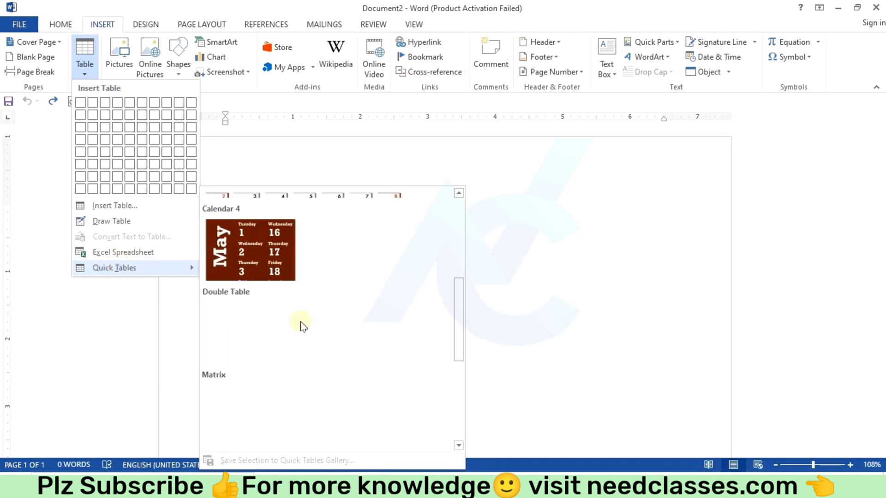
pyautogui.scroll(-3, 281, 355)
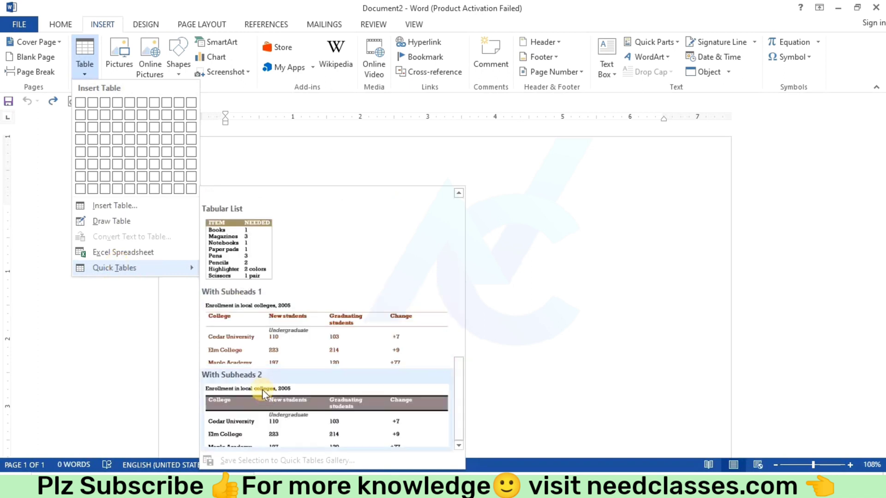
pyautogui.click(265, 335)
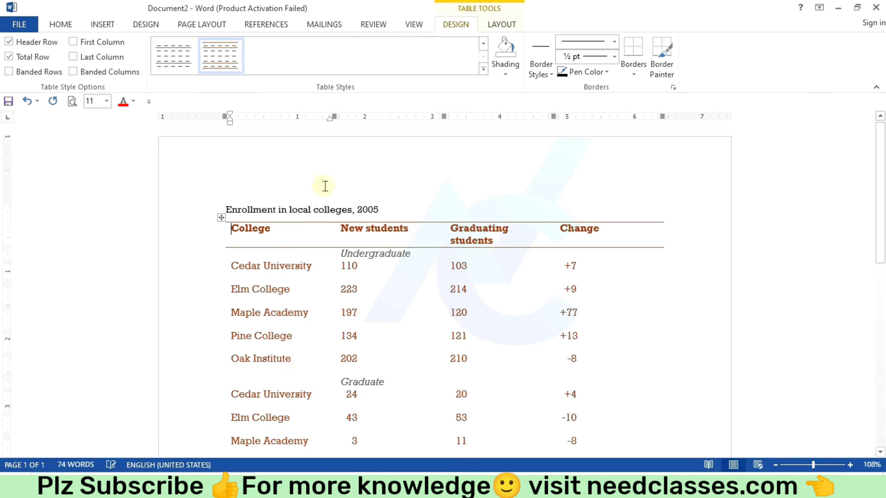
pyautogui.scroll(-5, 303, 257)
pyautogui.scroll(-2, 316, 254)
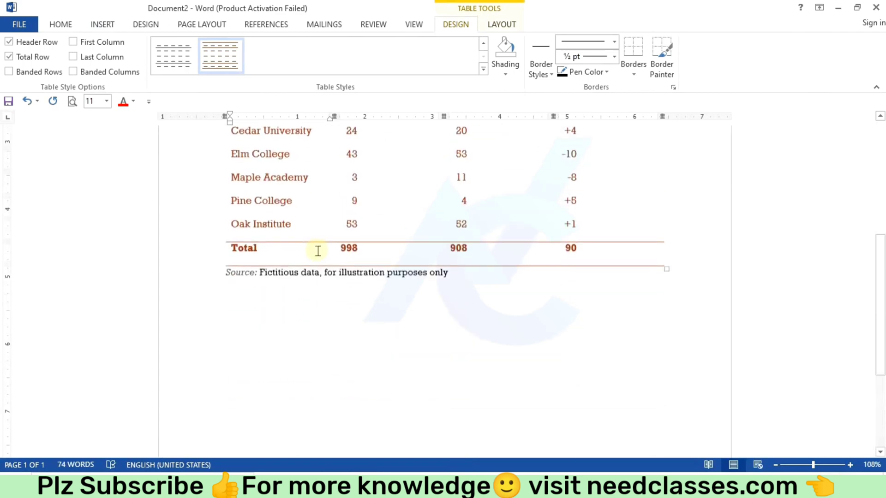
pyautogui.scroll(5, 317, 251)
pyautogui.scroll(3, 318, 251)
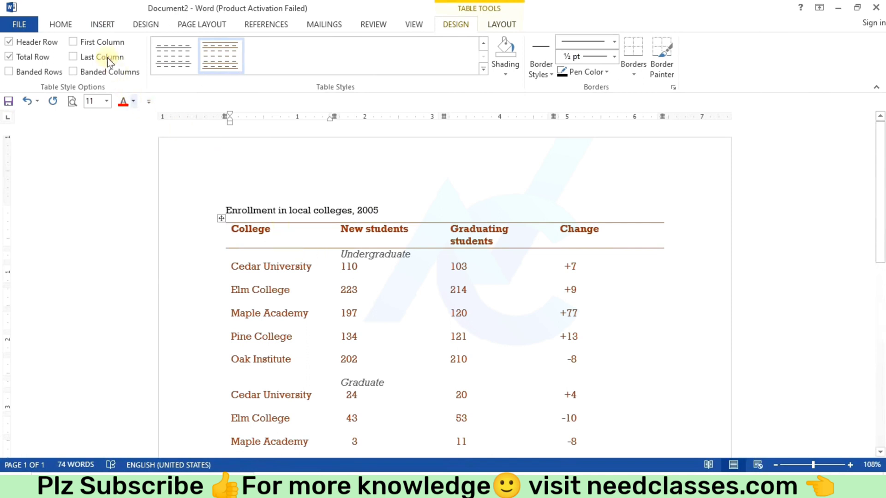
pyautogui.click(102, 25)
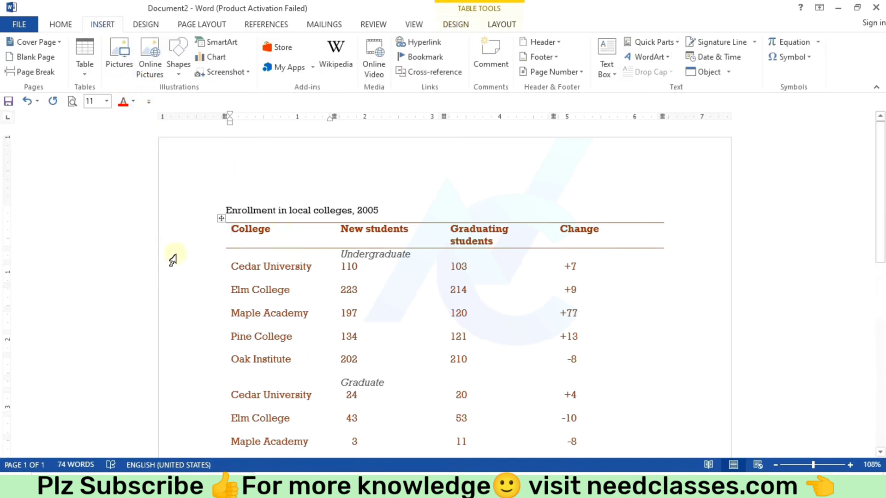
# Undo the enrollment quick table, insert an empty 7x5 table, and stretch it to tall rows
pyautogui.hotkey('ctrl', 'z')
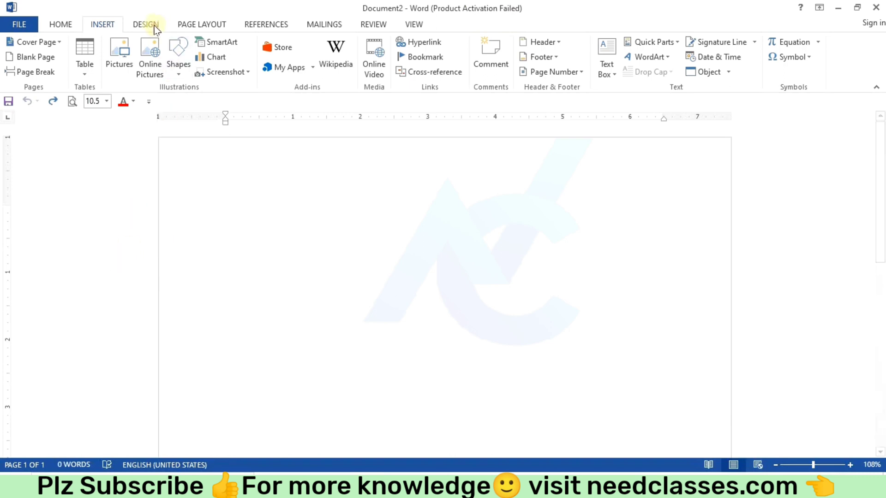
pyautogui.click(82, 68)
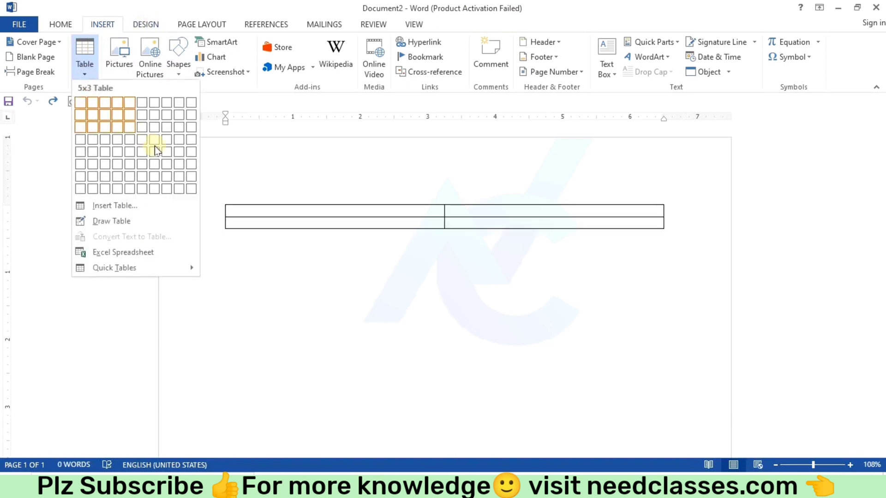
pyautogui.click(155, 146)
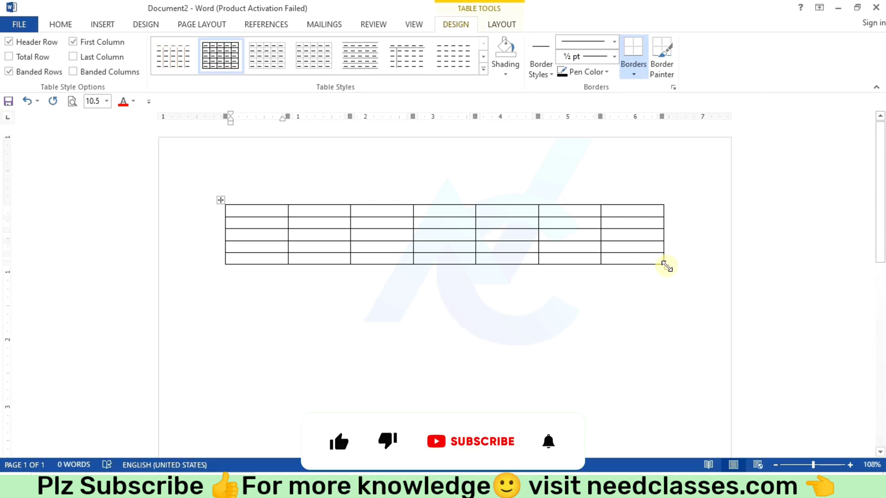
pyautogui.moveTo(665, 266)
pyautogui.mouseDown()
pyautogui.moveTo(666, 440)
pyautogui.moveTo(637, 226)
pyautogui.moveTo(637, 364)
pyautogui.moveTo(613, 252)
pyautogui.mouseUp()
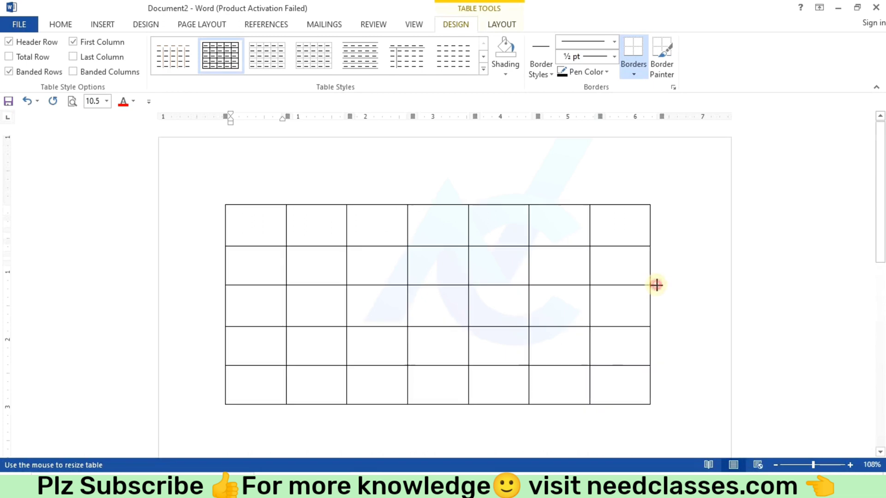
pyautogui.moveTo(614, 252); pyautogui.dragTo(657, 286)
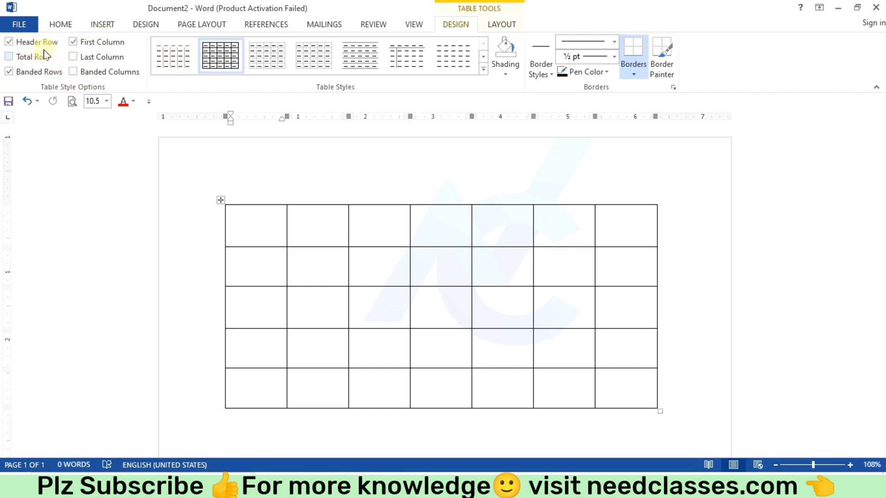
# Apply Table Grid, then the red Grid Table style with dark red header and pink banded rows
pyautogui.click(227, 59)
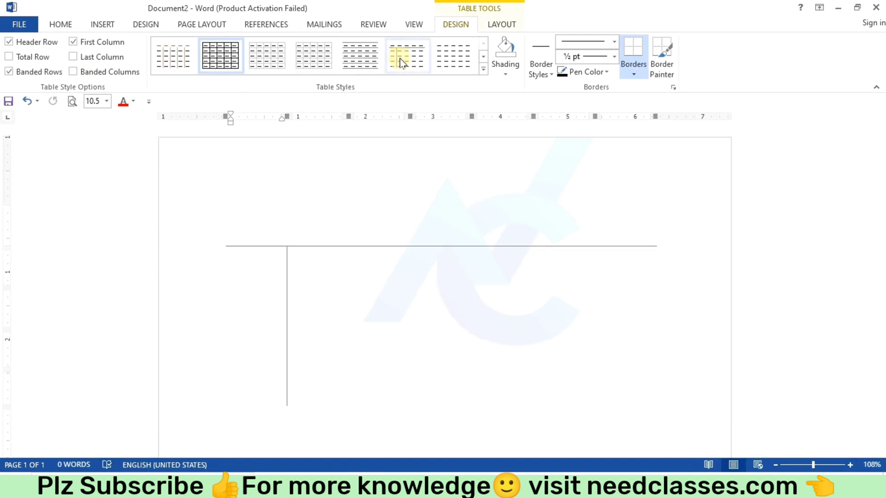
pyautogui.click(483, 70)
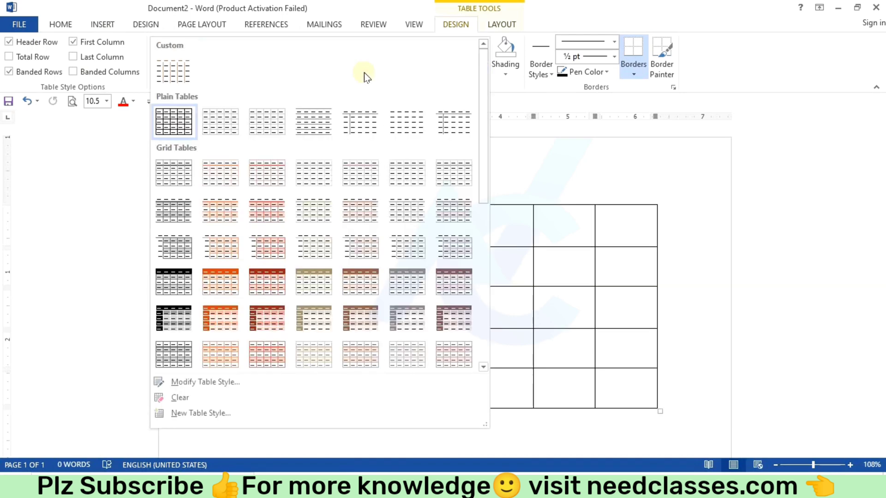
pyautogui.click(267, 284)
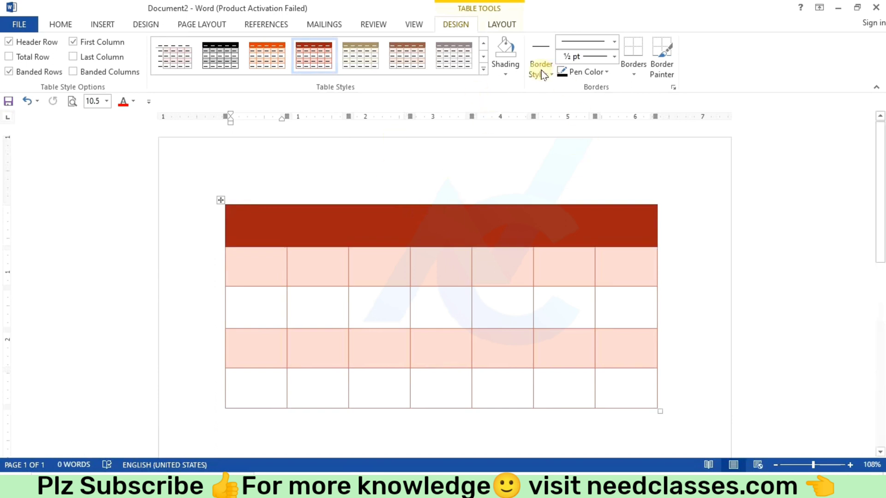
pyautogui.click(516, 70)
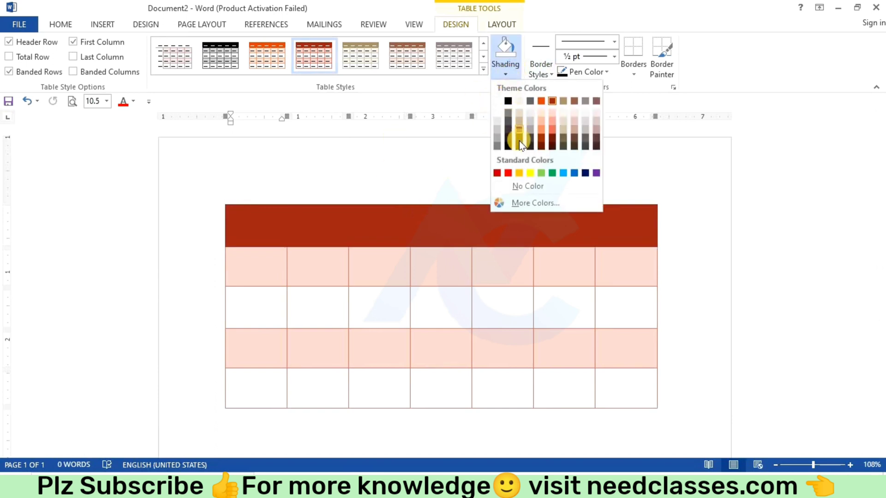
# Shade the second header cell bright red and the fifth yellow, and make row 2 slightly taller
pyautogui.click(309, 223)
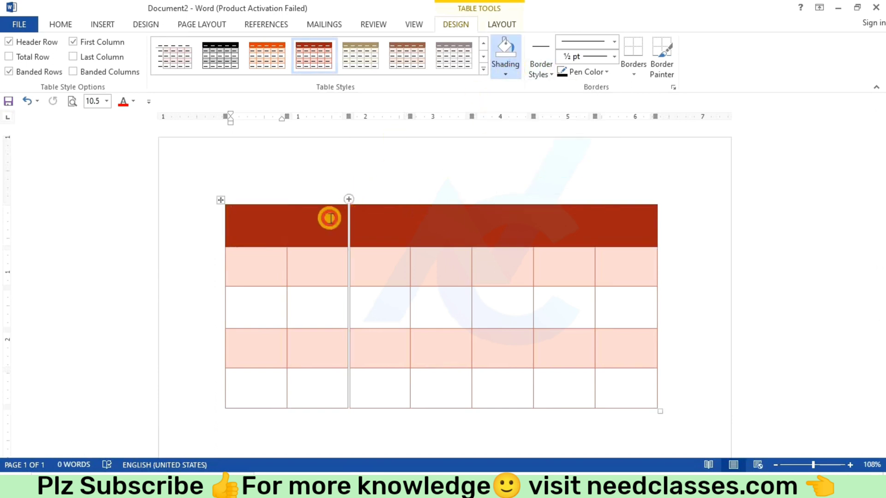
pyautogui.click(513, 73)
pyautogui.click(508, 173)
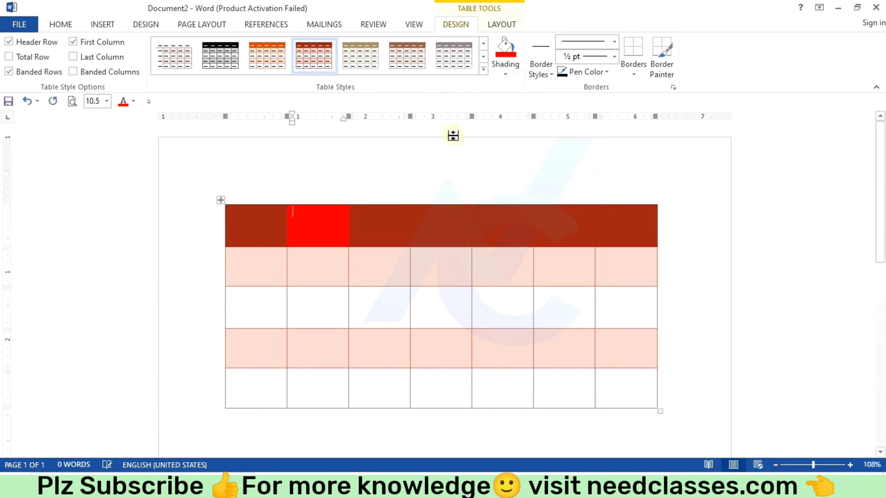
pyautogui.click(507, 74)
pyautogui.click(530, 172)
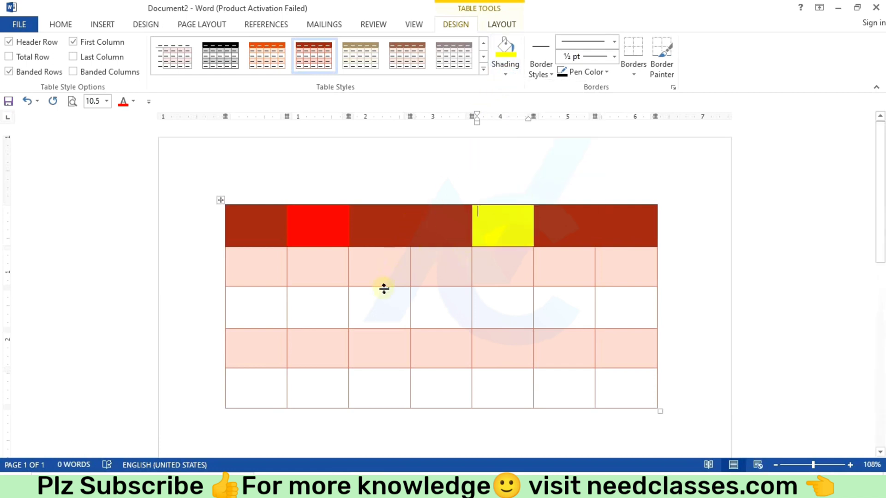
pyautogui.moveTo(384, 287); pyautogui.dragTo(384, 289)
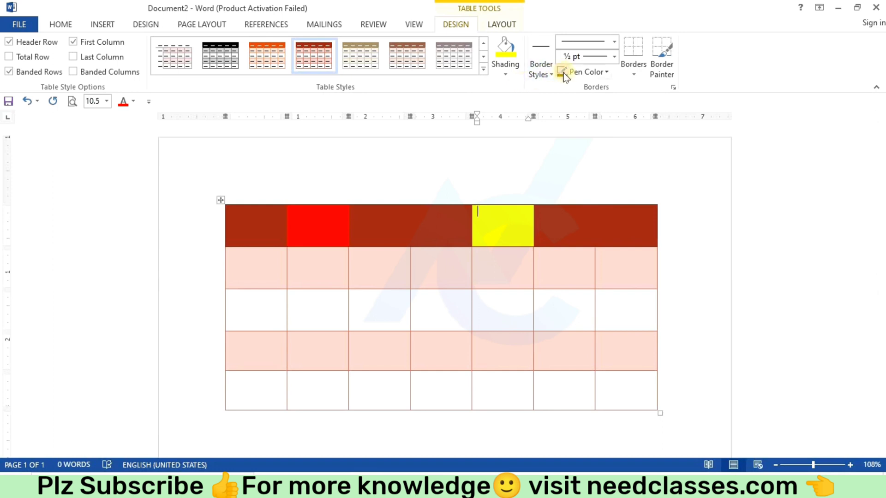
# Paint double-line borders around the red header cell and between rows 2-3 and 3-4
pyautogui.click(539, 70)
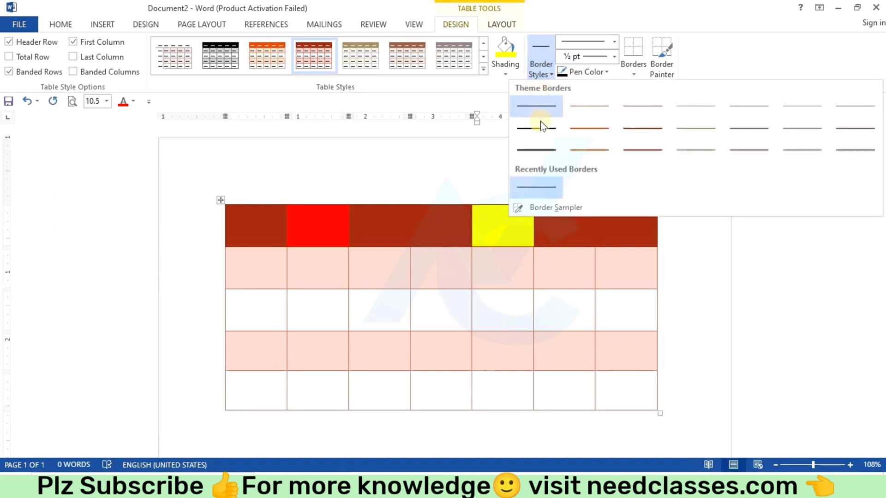
pyautogui.click(539, 151)
pyautogui.moveTo(366, 234); pyautogui.dragTo(349, 213)
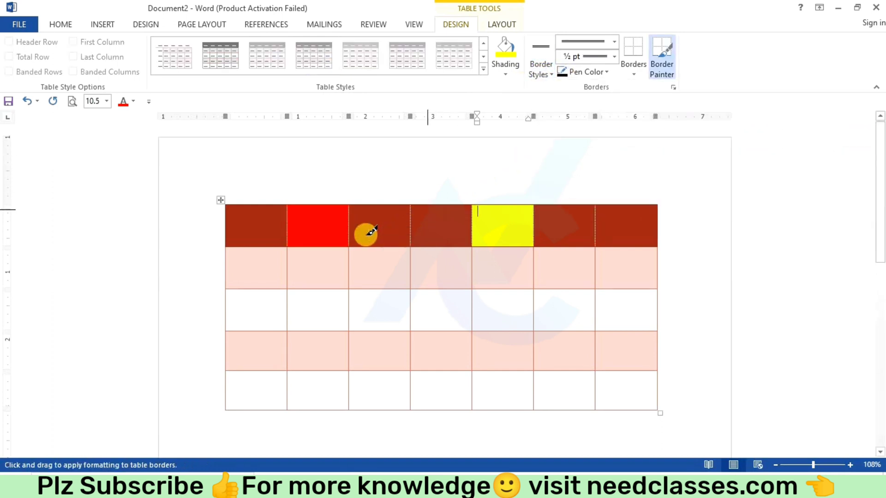
pyautogui.click(349, 212)
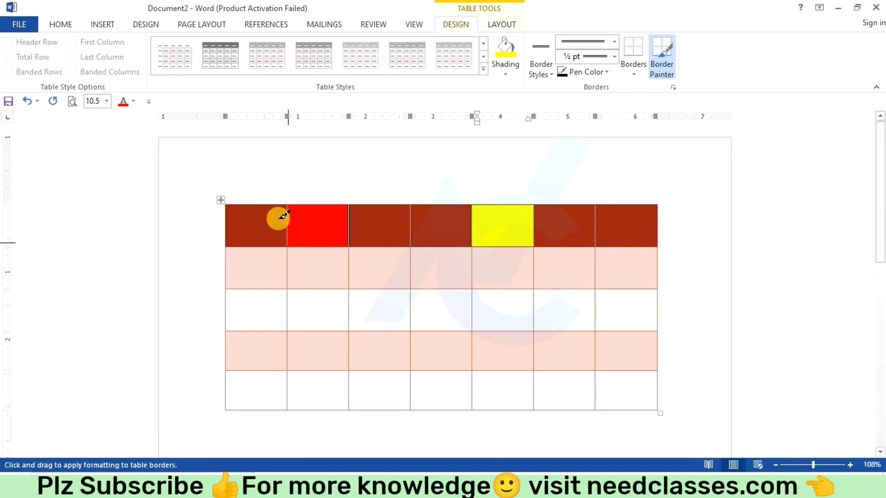
pyautogui.moveTo(283, 215); pyautogui.dragTo(296, 239)
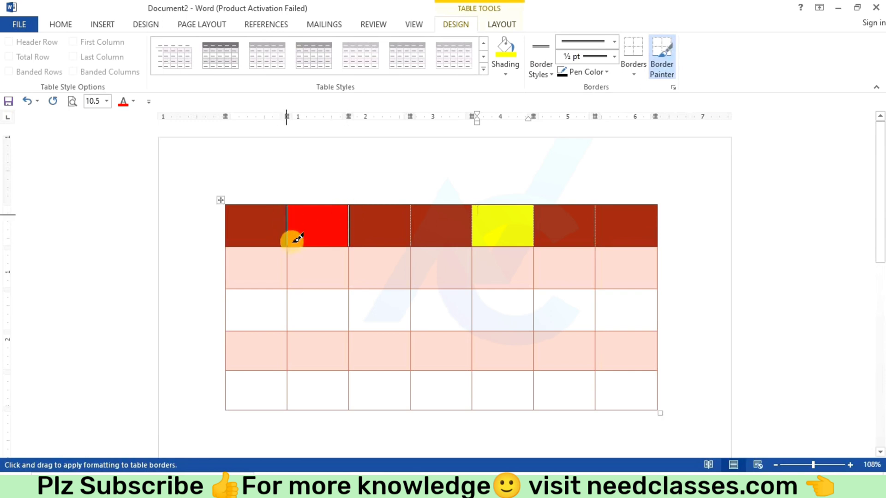
pyautogui.click(300, 289)
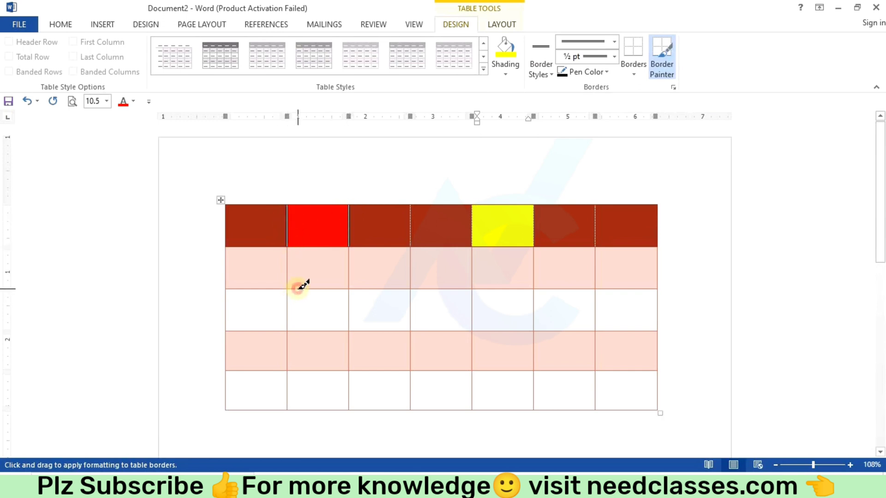
pyautogui.click(325, 331)
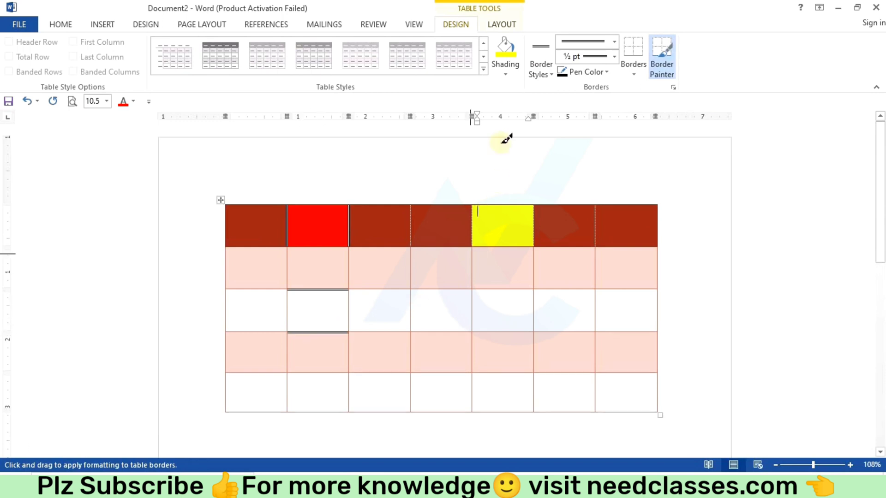
# Check the border style and pen colour, then apply All Borders to the yellow header cell
pyautogui.click(551, 73)
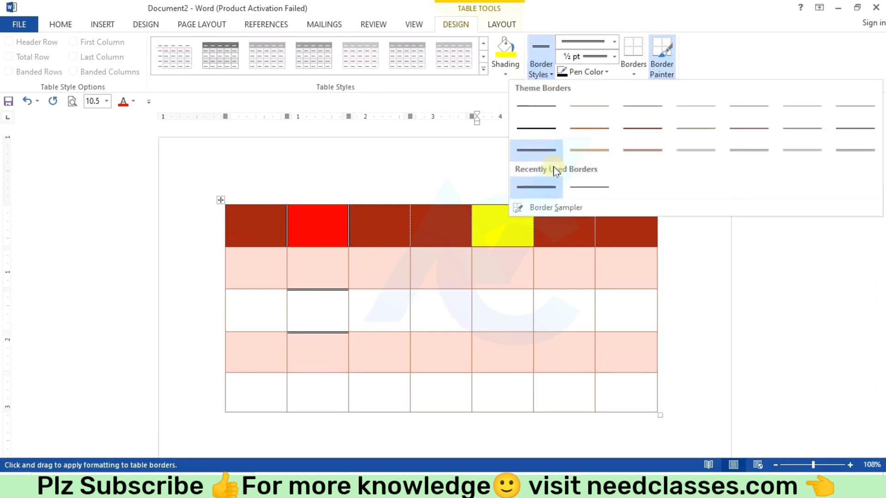
pyautogui.click(431, 151)
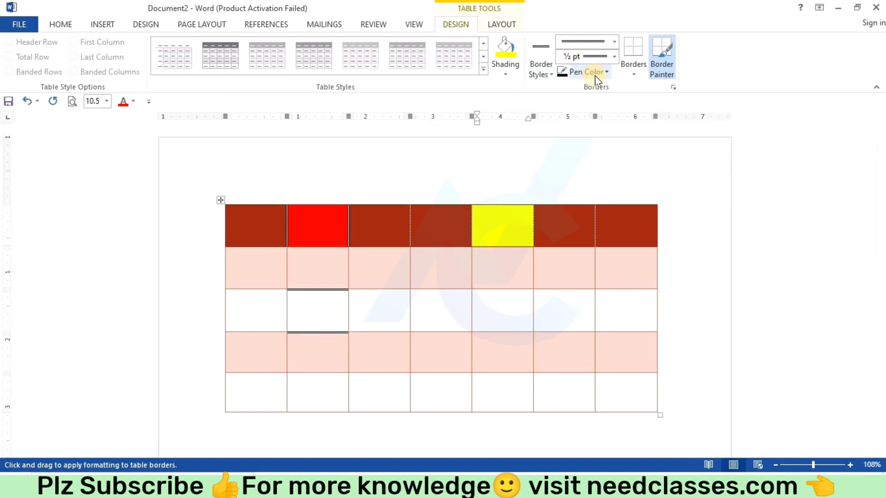
pyautogui.click(595, 74)
pyautogui.click(463, 149)
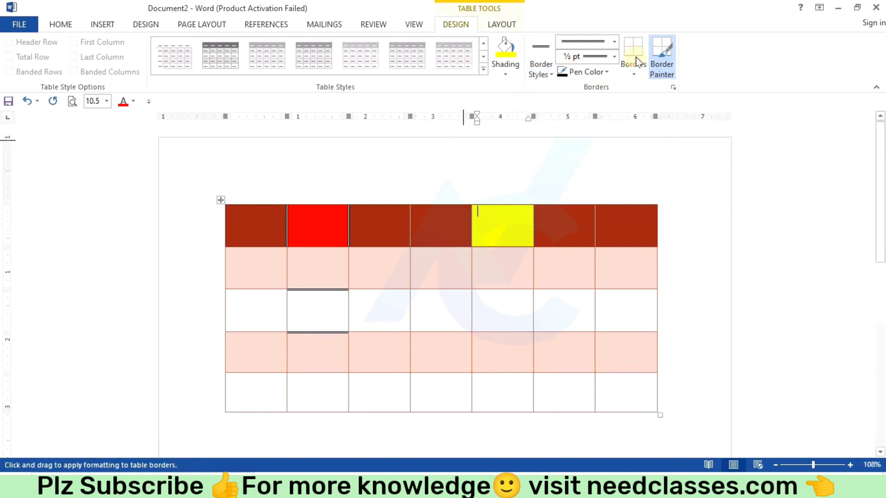
pyautogui.click(634, 72)
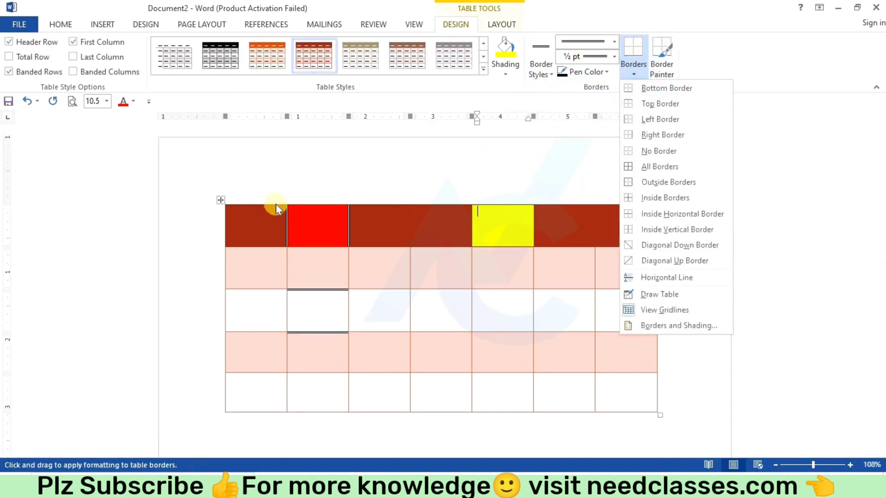
pyautogui.click(660, 166)
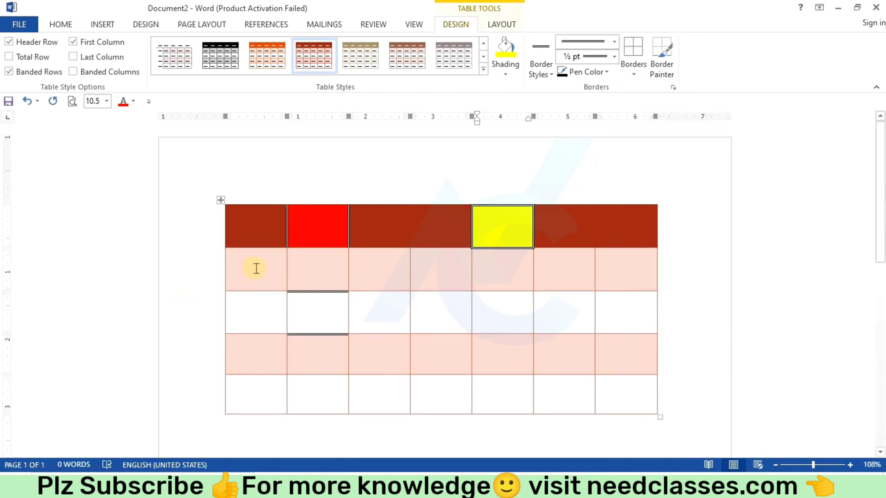
# Toggle View Gridlines on and off, then insert a new row above the header row
pyautogui.click(499, 21)
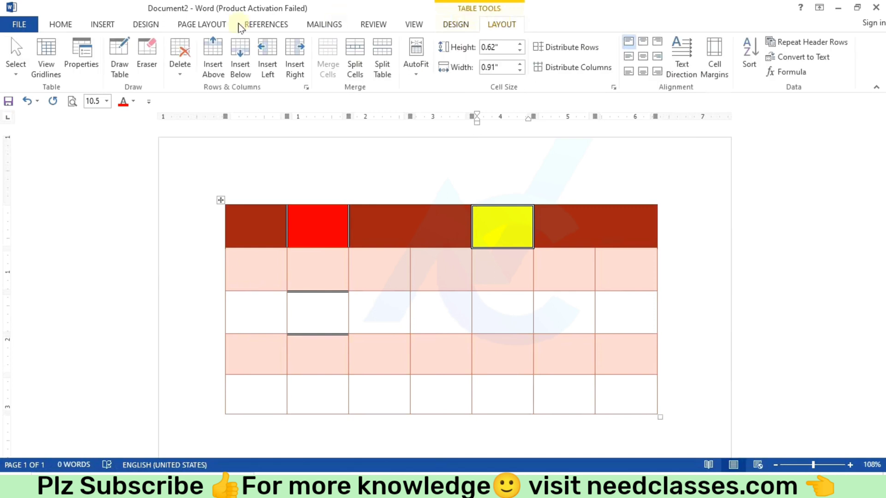
pyautogui.click(48, 68)
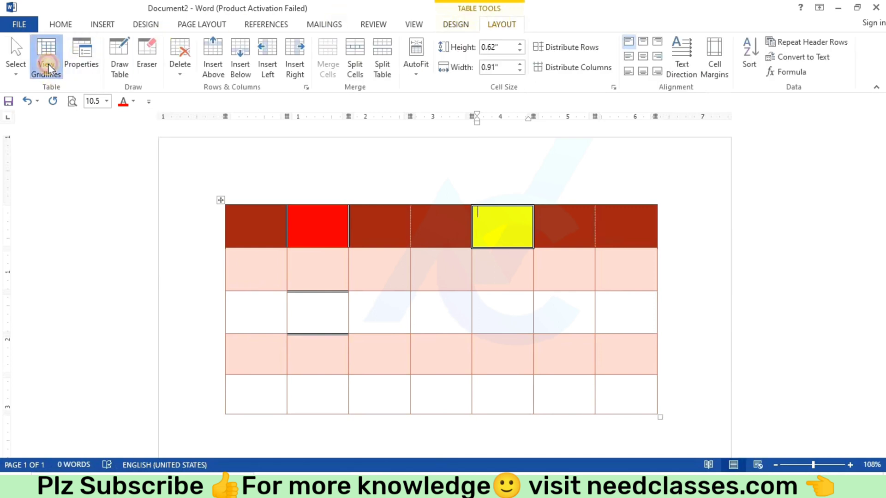
pyautogui.click(48, 64)
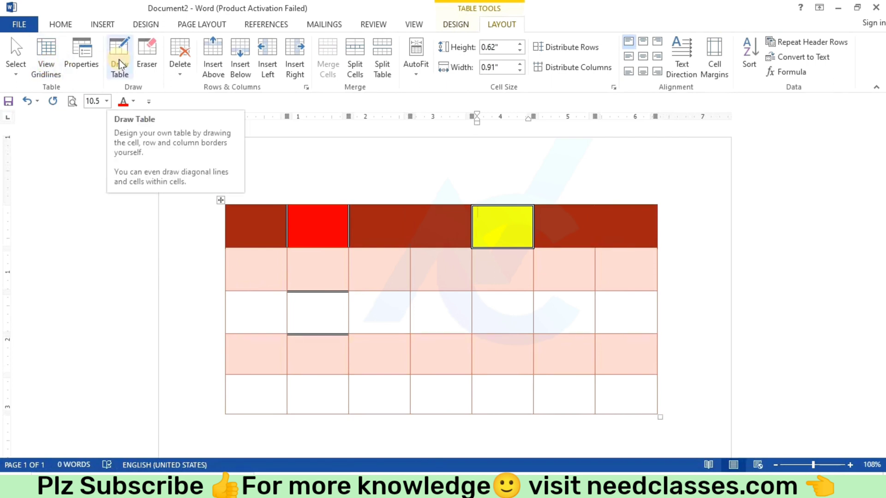
pyautogui.click(260, 236)
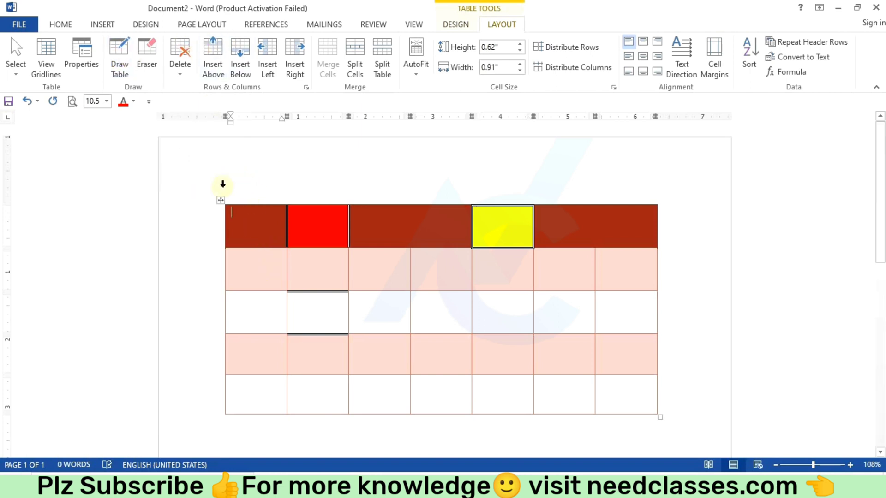
pyautogui.click(206, 56)
pyautogui.click(356, 233)
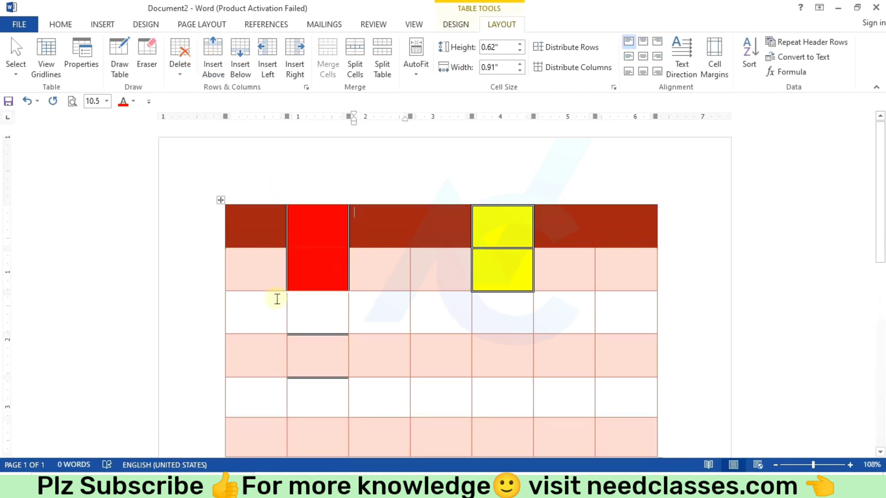
# Add a new row below the table's last row, then select cells in rows 2 and 3
pyautogui.scroll(-5, 268, 312)
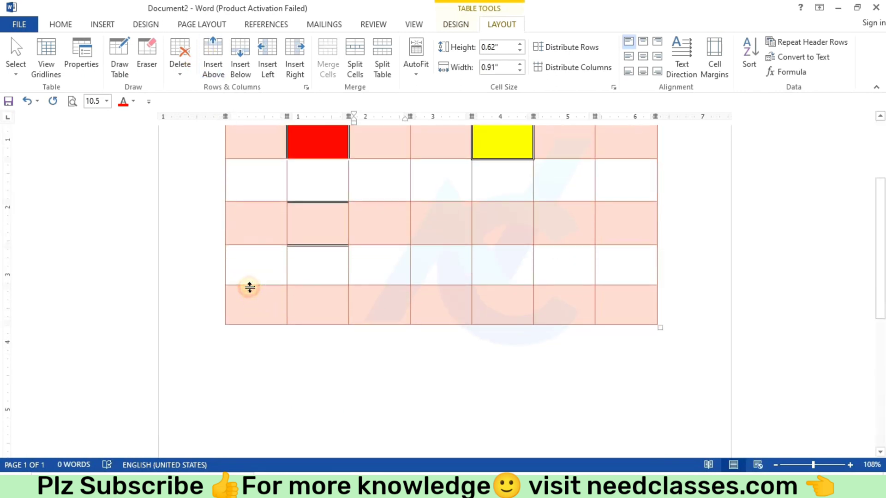
pyautogui.click(240, 55)
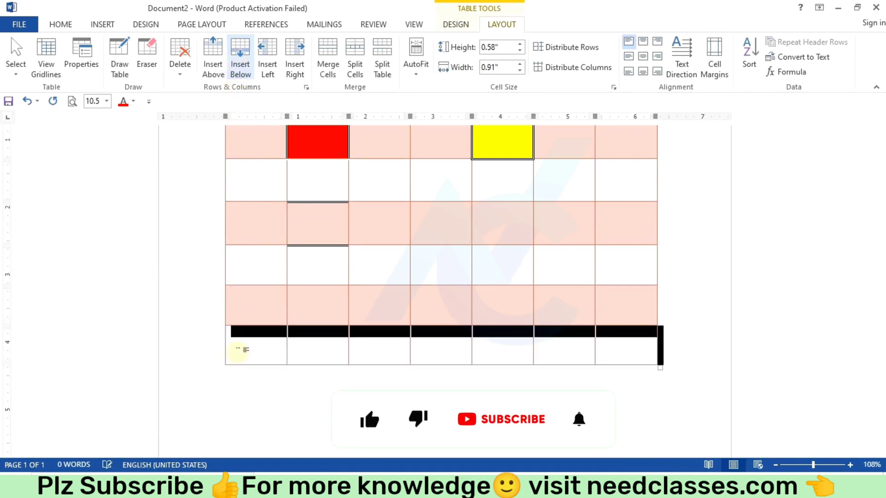
pyautogui.click(248, 293)
pyautogui.scroll(4, 234, 185)
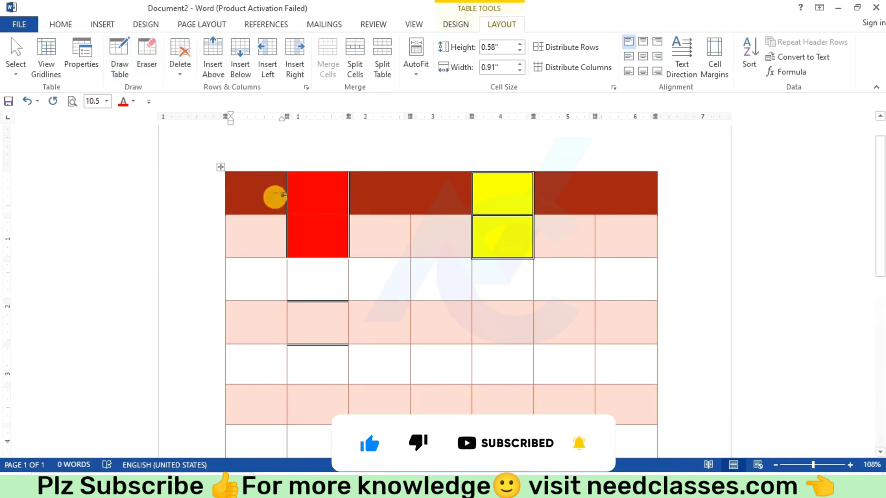
pyautogui.moveTo(385, 241); pyautogui.dragTo(460, 234)
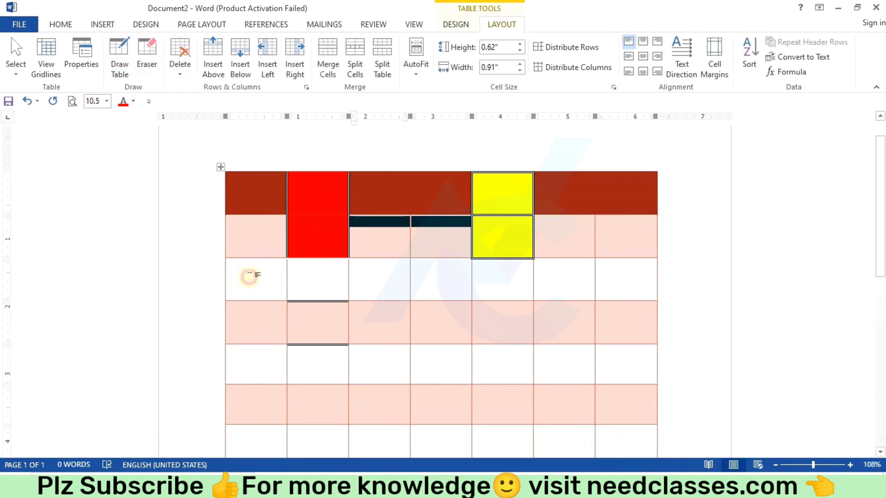
pyautogui.moveTo(249, 276); pyautogui.dragTo(576, 287)
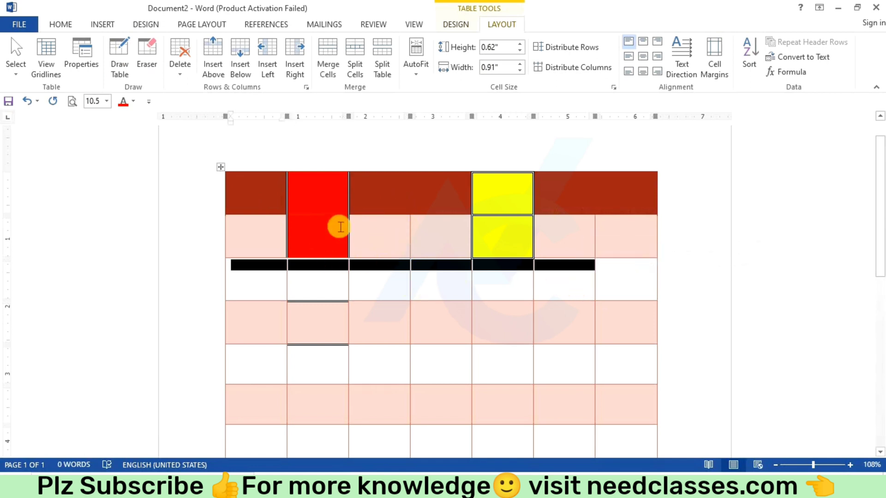
pyautogui.click(295, 308)
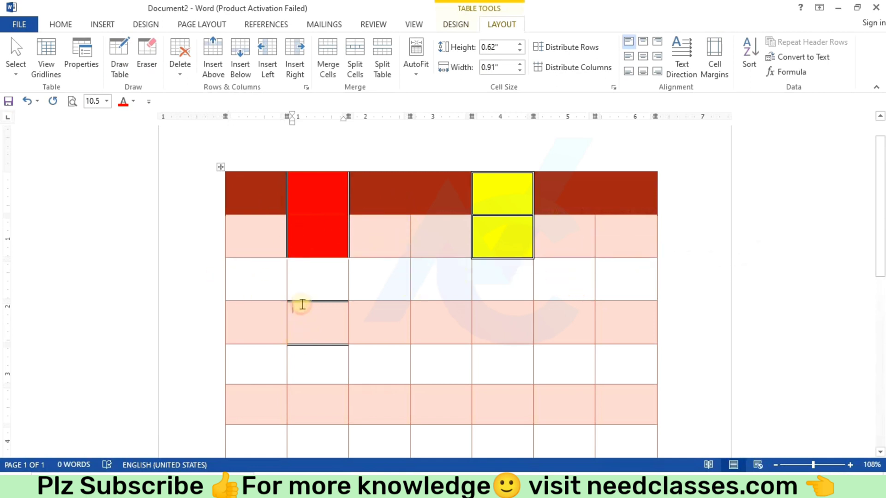
pyautogui.click(329, 238)
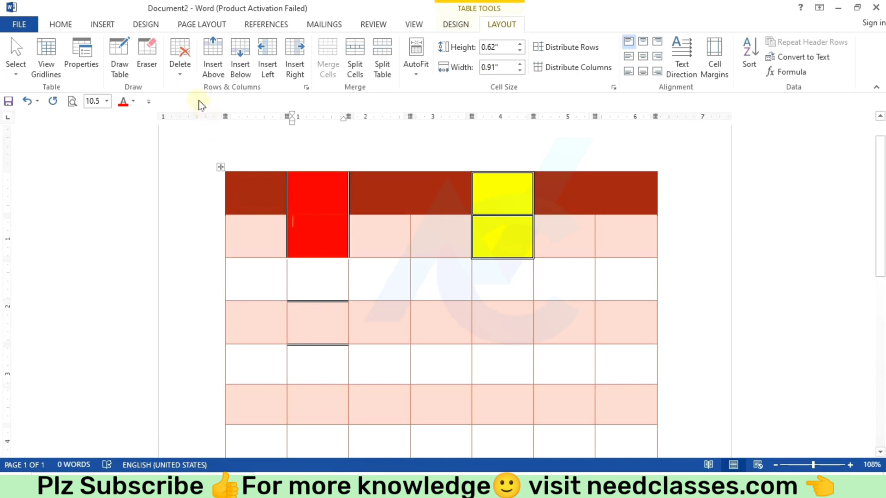
# Delete the red row-2 cell with Shift cells left, leaving that row one column short
pyautogui.click(180, 64)
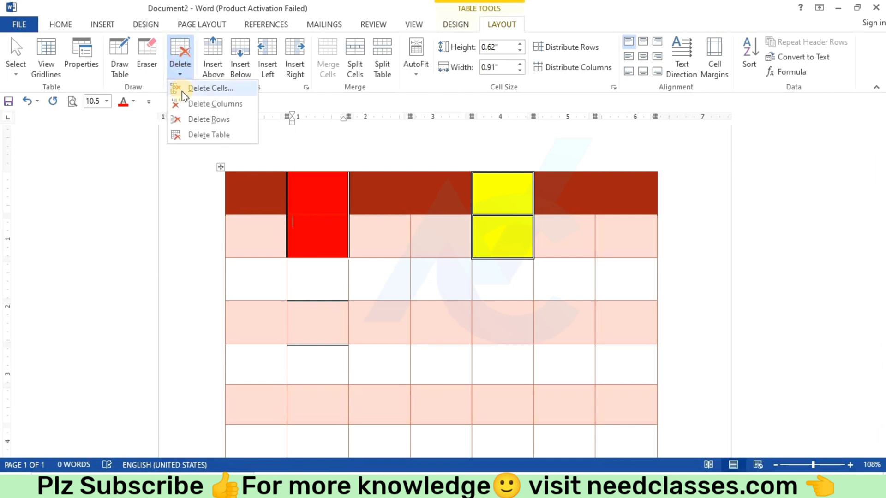
pyautogui.click(181, 91)
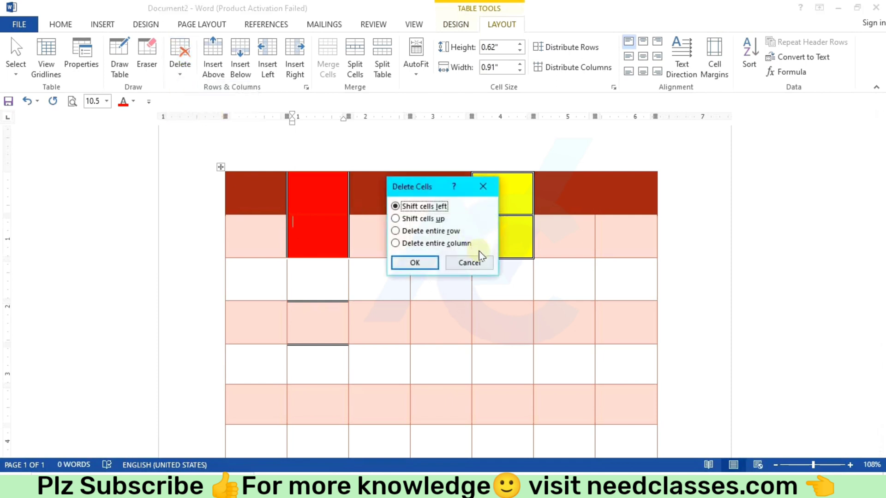
pyautogui.click(428, 263)
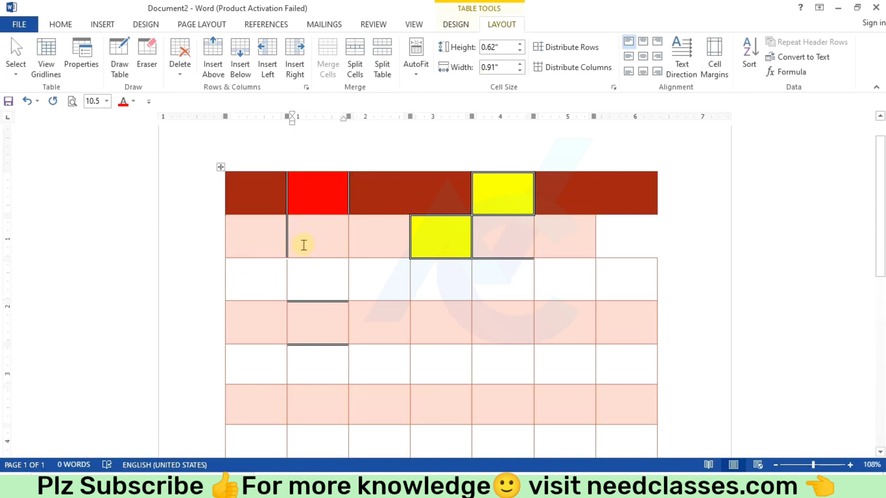
pyautogui.click(604, 233)
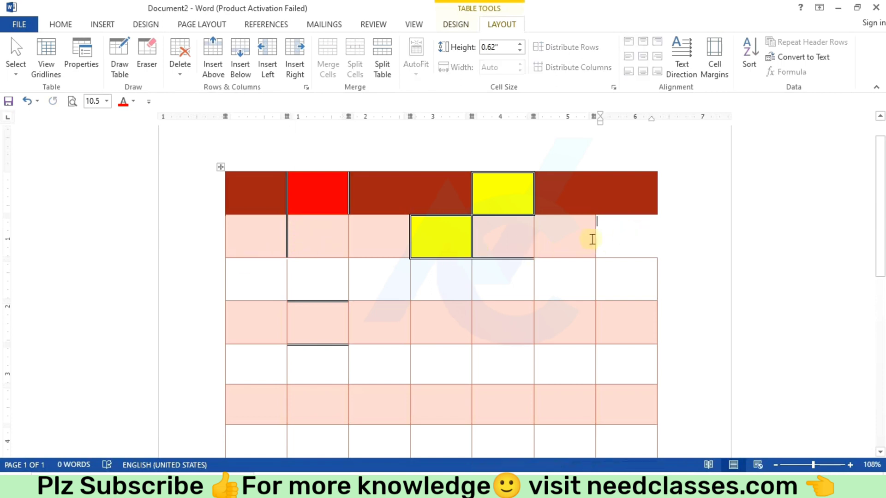
pyautogui.click(180, 64)
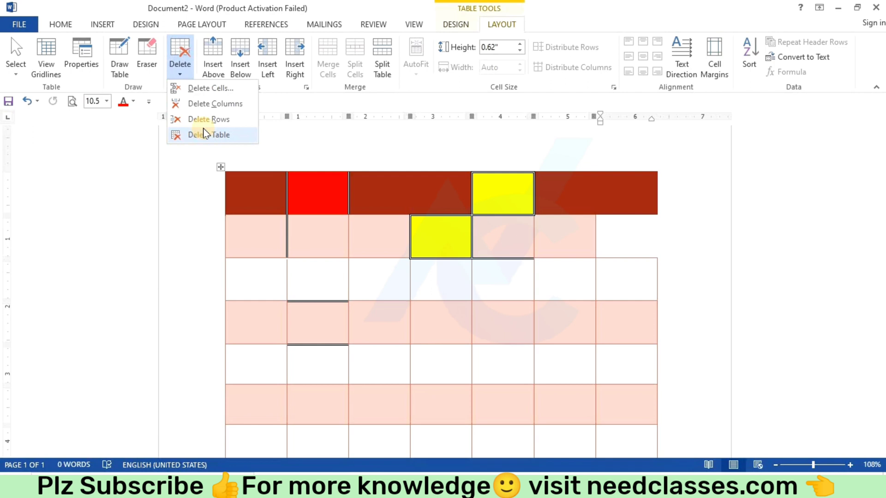
pyautogui.click(351, 146)
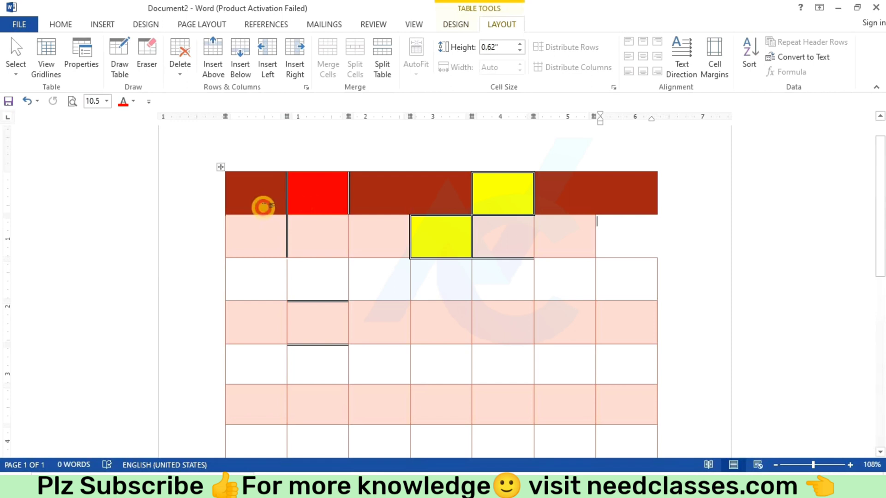
# Set the top row's height to 0.2" in the Cell Size Height box
pyautogui.click(263, 207)
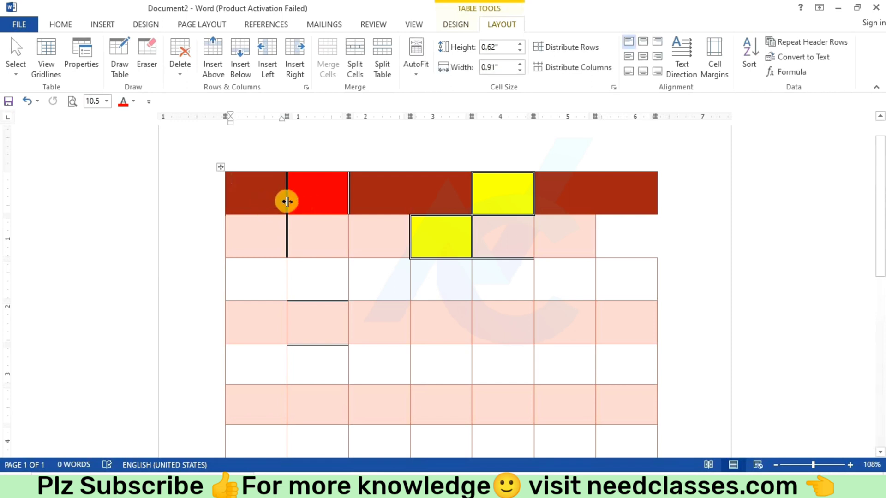
pyautogui.click(508, 48)
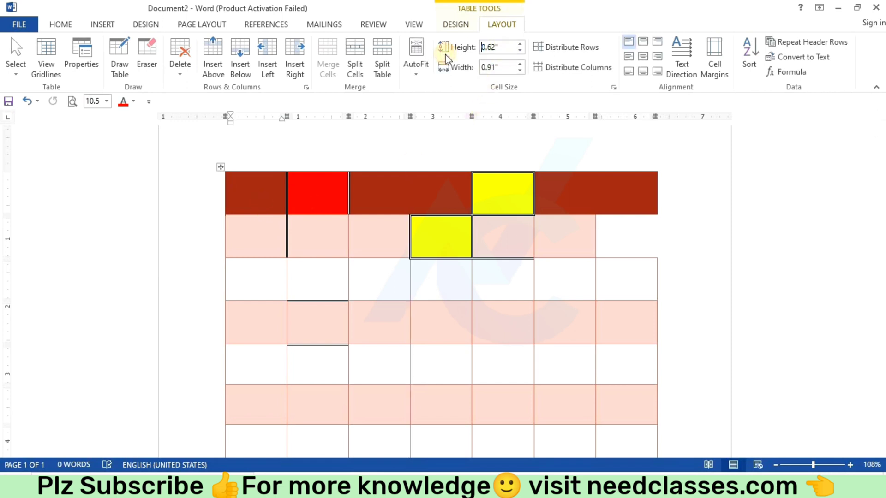
pyautogui.press('Right')
pyautogui.press('Right')
pyautogui.press('Right')
pyautogui.press('BackSpace')
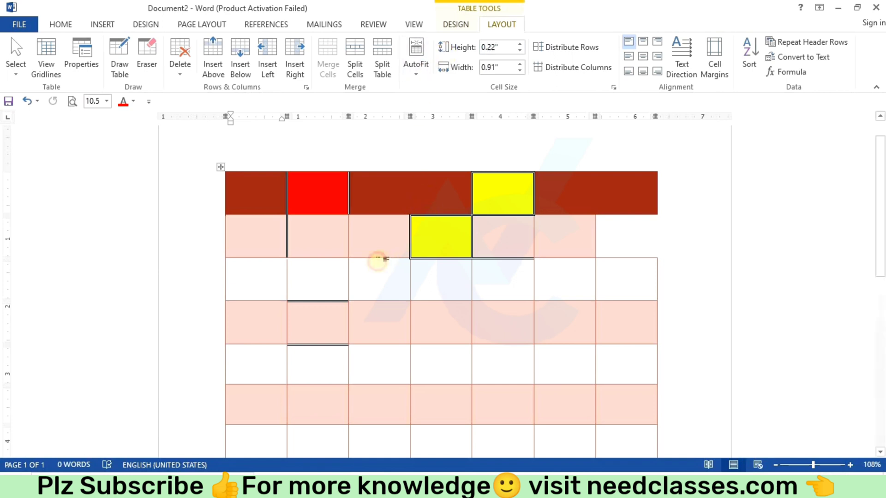
pyautogui.click(376, 259)
pyautogui.moveTo(348, 167)
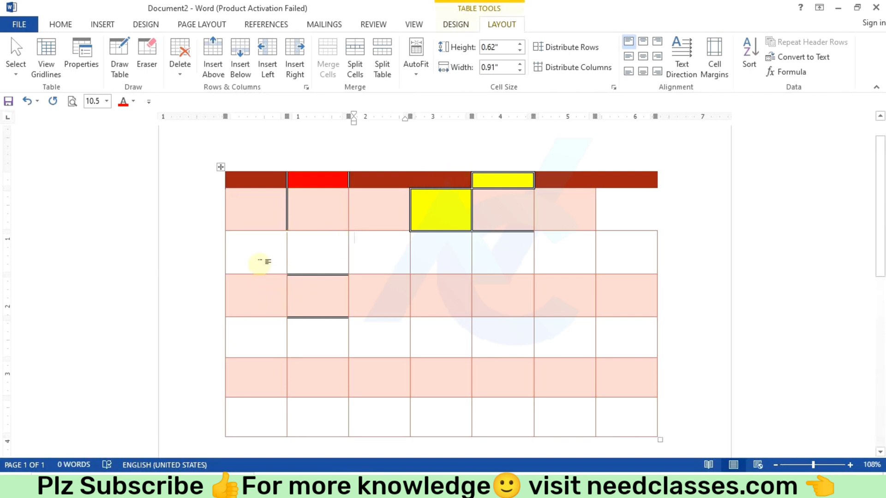
pyautogui.click(61, 24)
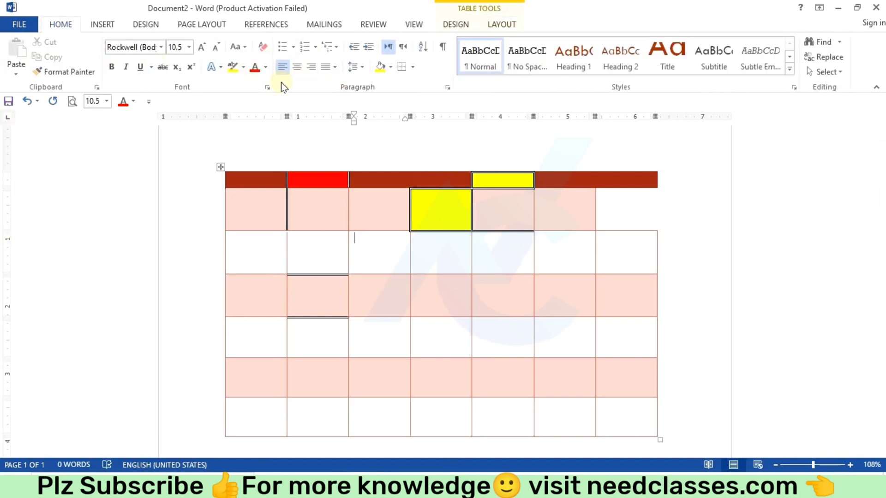
pyautogui.click(104, 25)
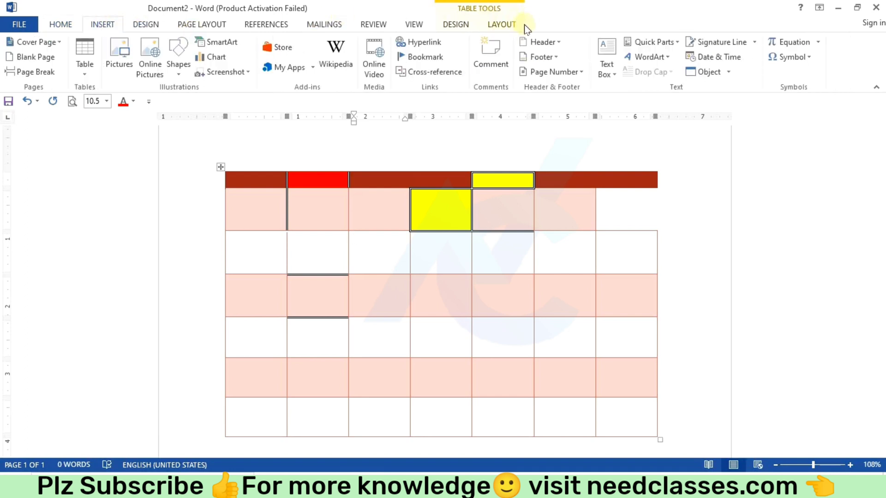
pyautogui.click(512, 23)
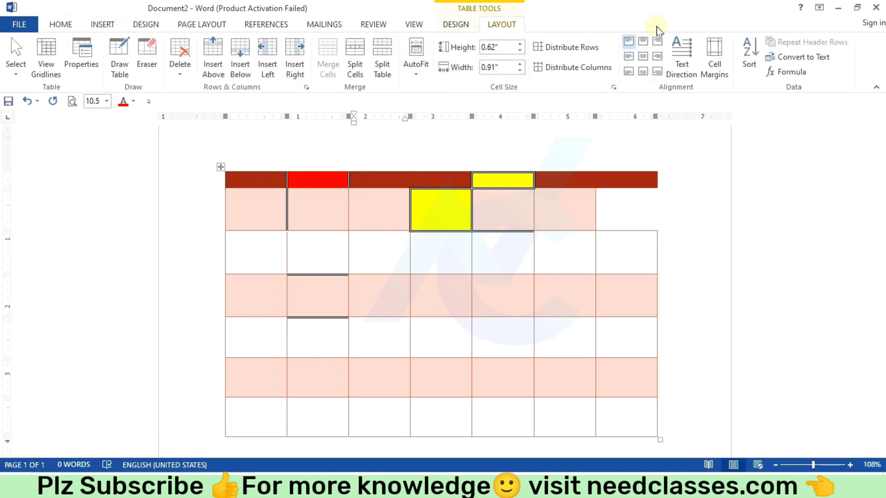